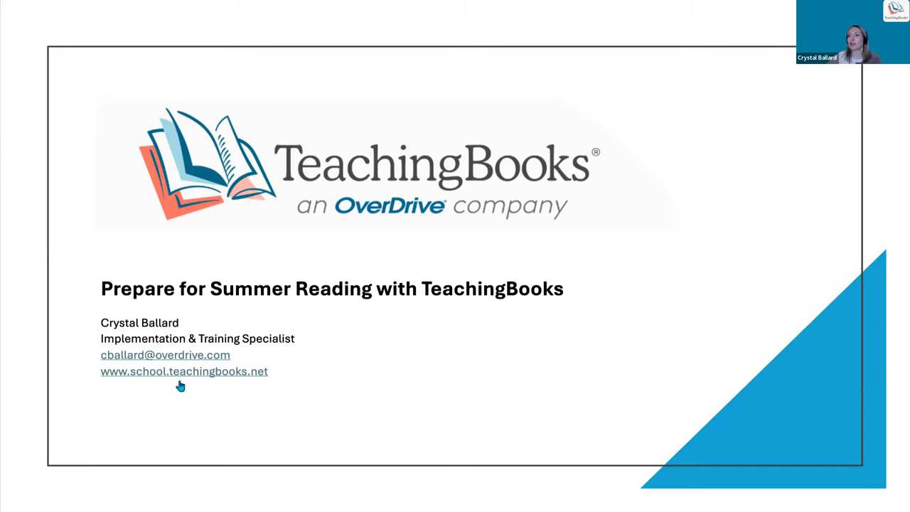
- Open school.teachingbooks.net from the training slide and highlight the site's web address
{"action": "left_click", "coordinate": [201, 376]}
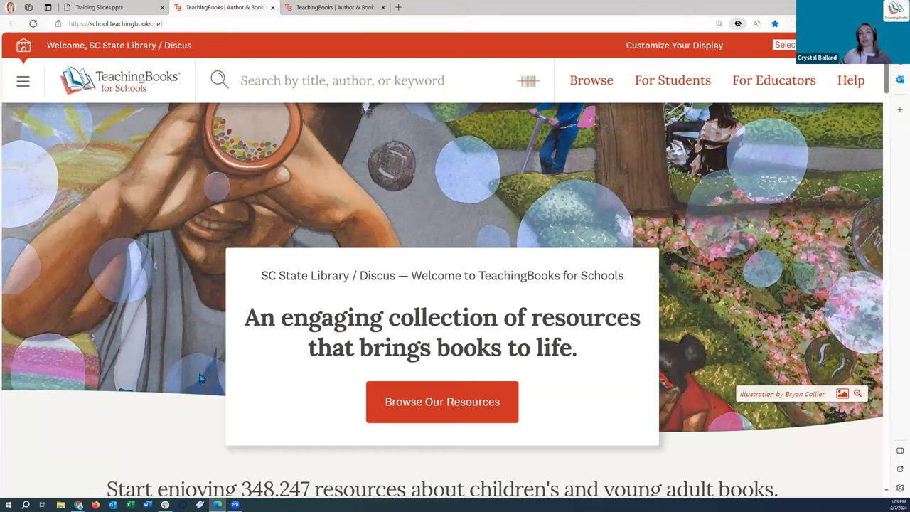
{"action": "left_click", "coordinate": [108, 23]}
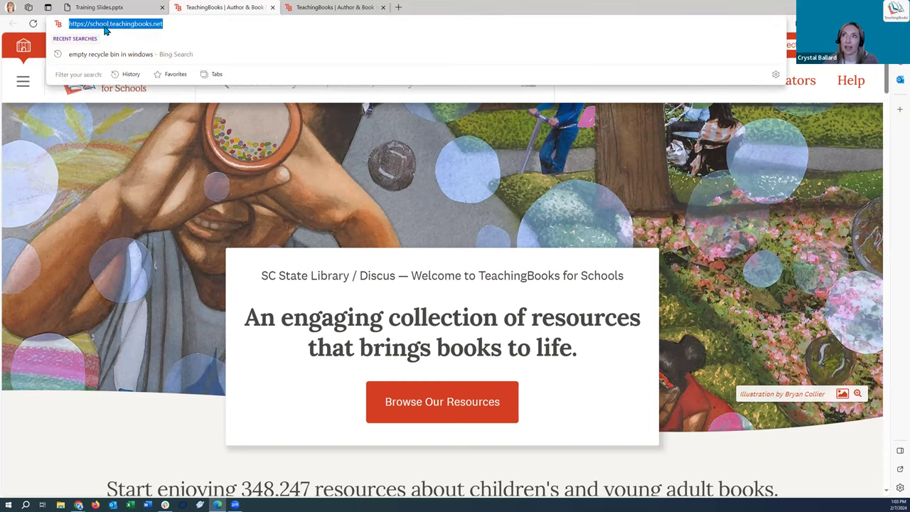
{"action": "left_click", "coordinate": [121, 153]}
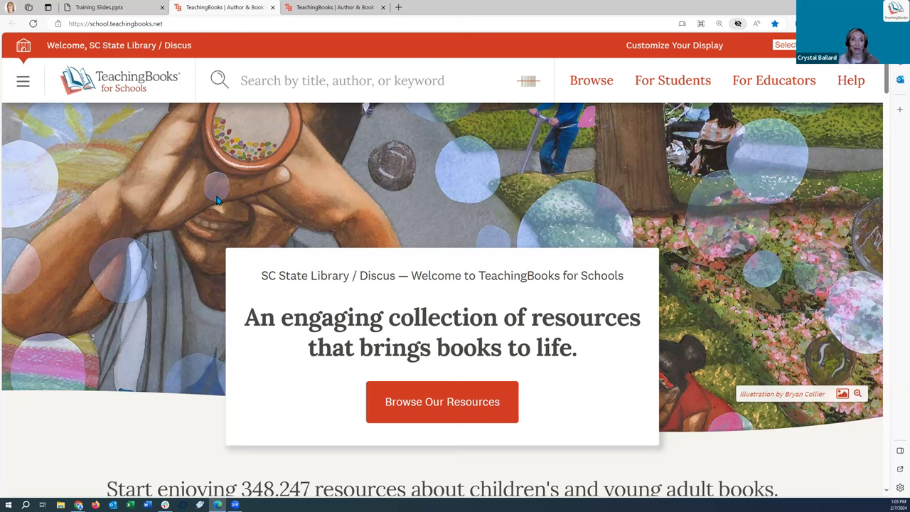
- Search TeachingBooks for "fallout" and open the book Fallout: Spies, Superbombs, and the Ultimate Cold War Showdown
{"action": "left_click", "coordinate": [264, 86]}
{"action": "type", "text": "fallout"}
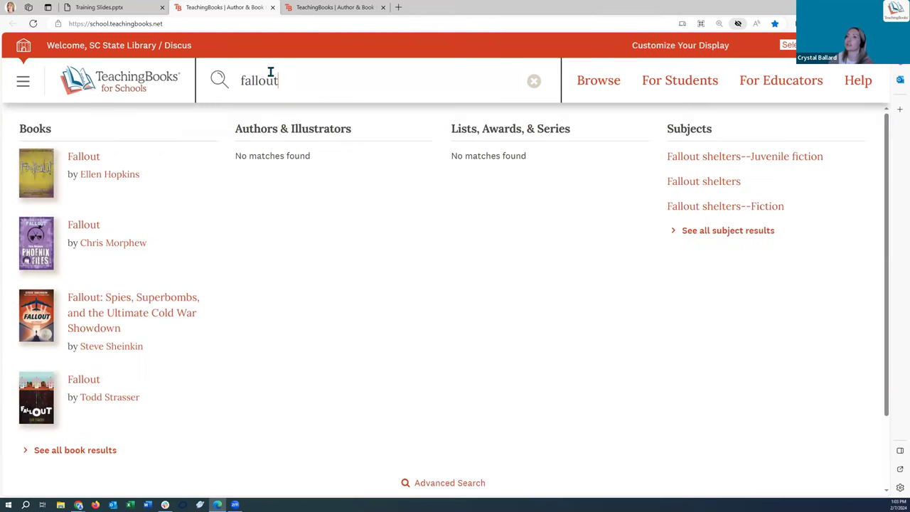
{"action": "left_click", "coordinate": [130, 303]}
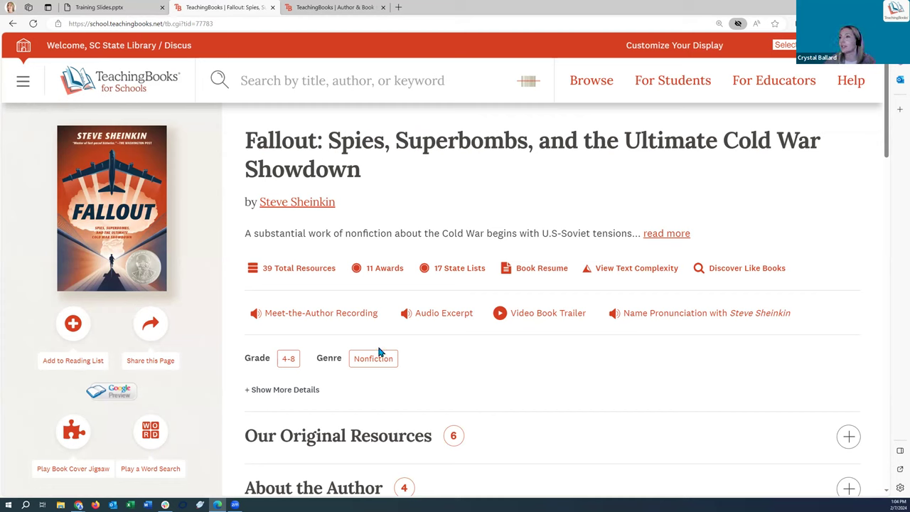
- Open the book's Meet-the-Author Recording, play about the first minute alongside its transcript, and pause it
{"action": "left_click", "coordinate": [326, 314]}
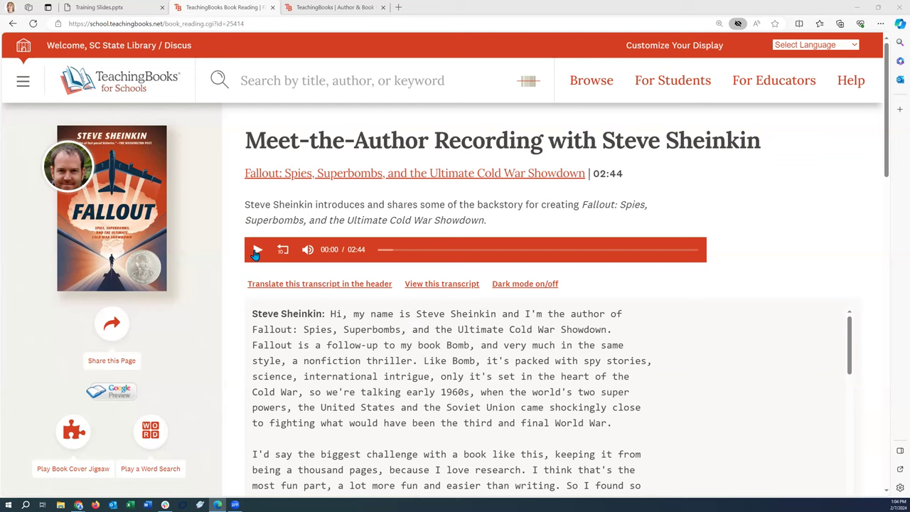
{"action": "scroll", "coordinate": [285, 313], "scroll_direction": "down", "scroll_amount": 2}
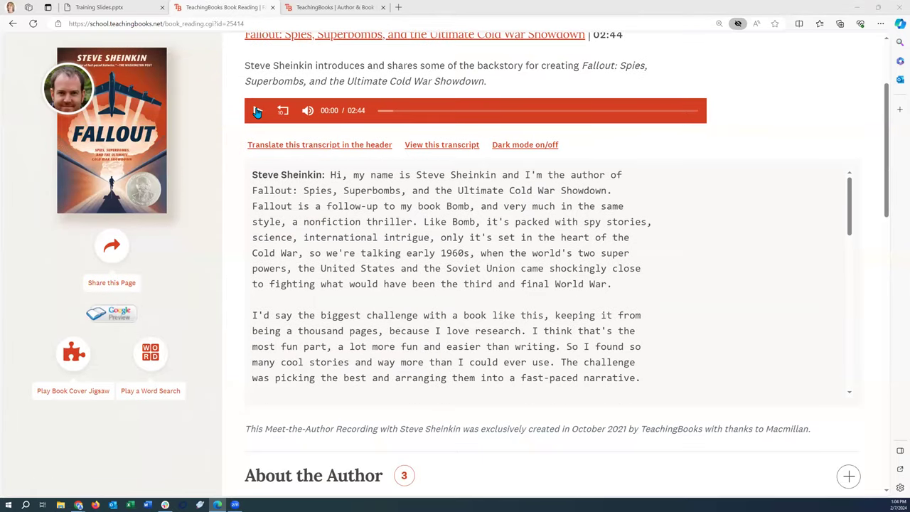
{"action": "left_click", "coordinate": [256, 111]}
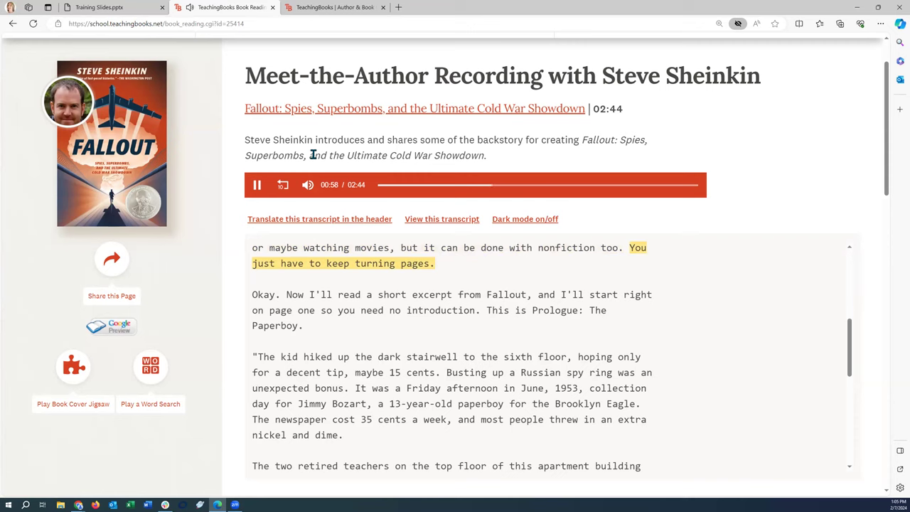
{"action": "left_click", "coordinate": [255, 186]}
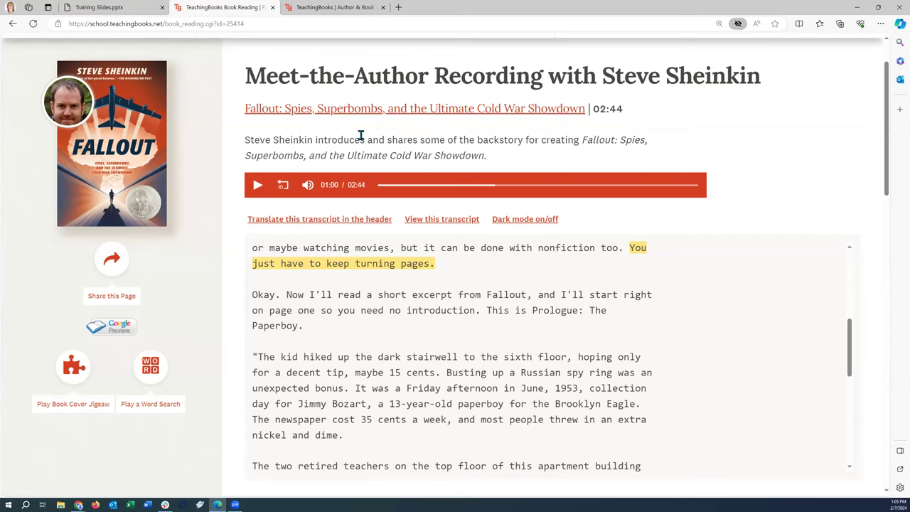
{"action": "scroll", "coordinate": [361, 135], "scroll_direction": "up", "scroll_amount": 1}
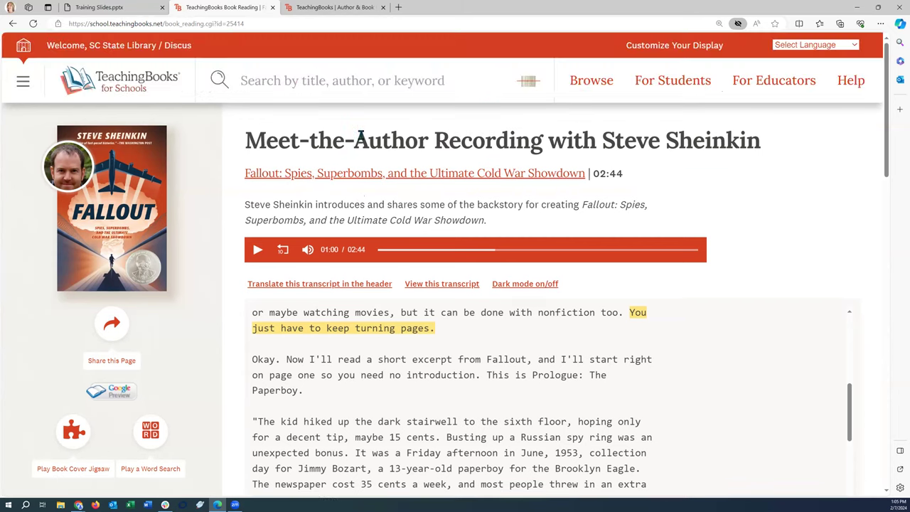
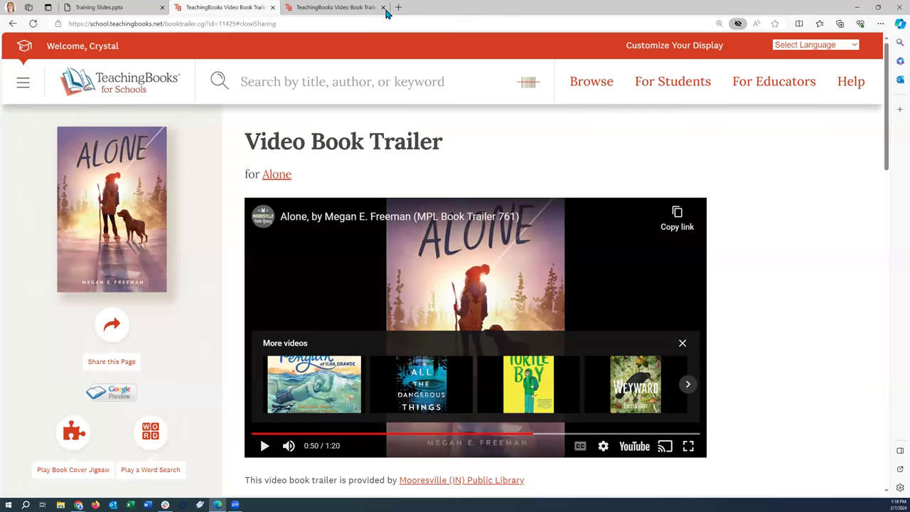
- Close the extra video book trailer tab, search for "summer" and open the featured Summer Reading Programs page
{"action": "left_click", "coordinate": [384, 7]}
{"action": "left_click", "coordinate": [322, 93]}
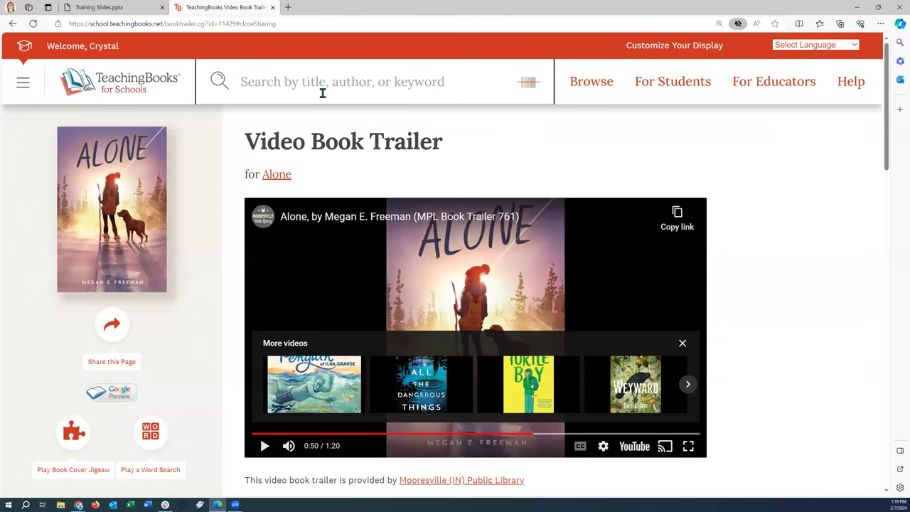
{"action": "type", "text": "summer"}
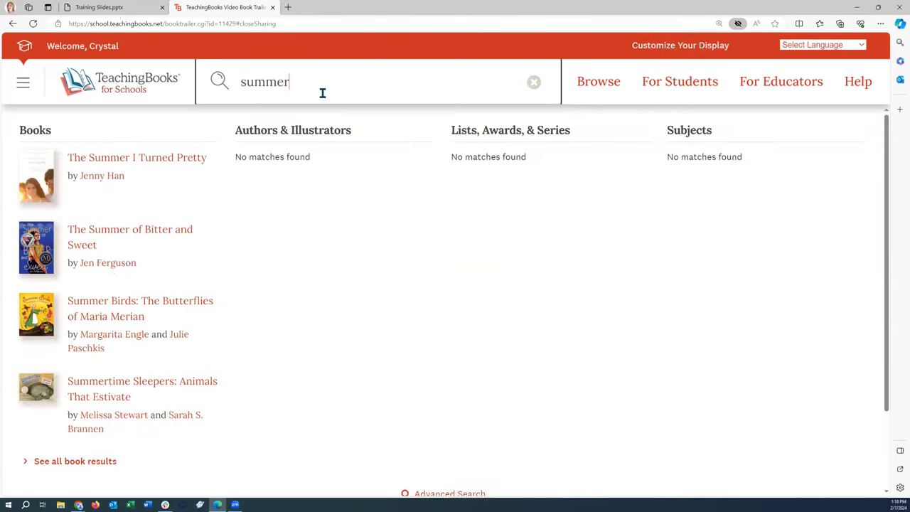
{"action": "left_click", "coordinate": [757, 164]}
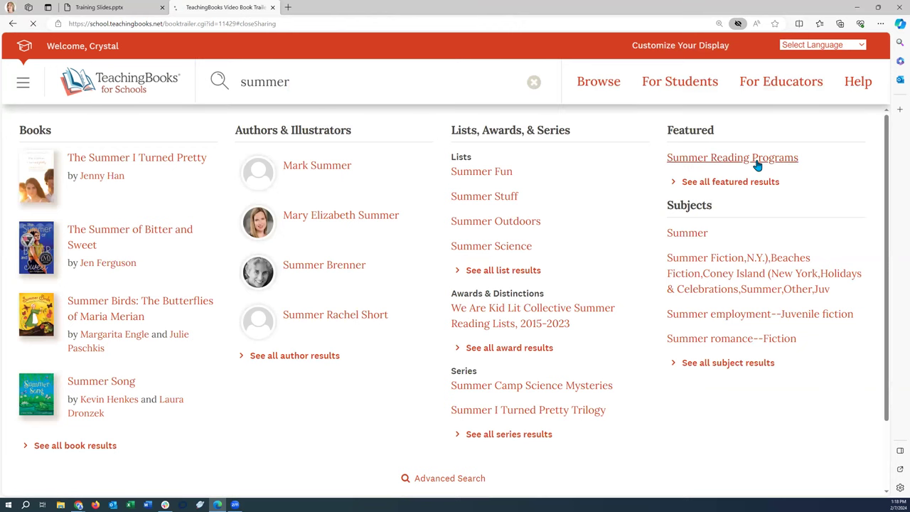
- Expand the We Are Kid Lit, Sora Sweet Reads, Read, Renew, Repeat and Adventure Begins at Your Library sections to view their contents
{"action": "scroll", "coordinate": [757, 167], "scroll_direction": "down", "scroll_amount": 1}
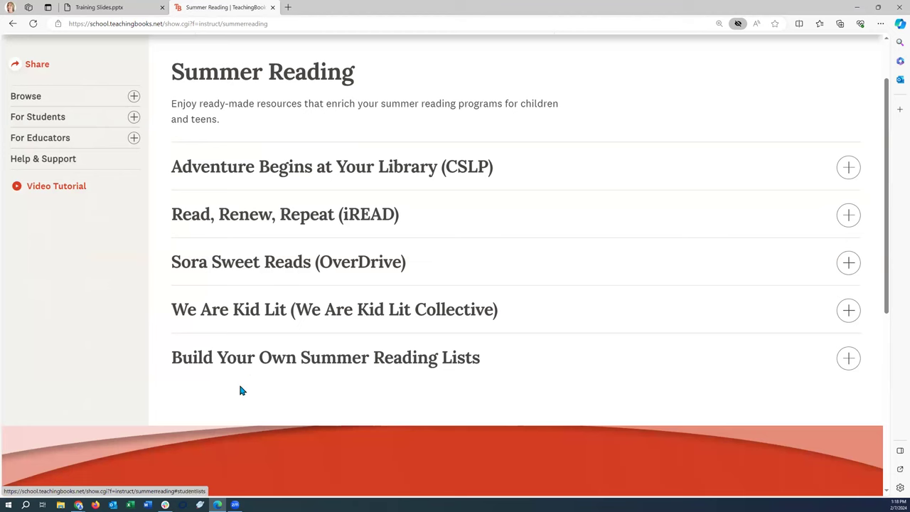
{"action": "left_click", "coordinate": [252, 311]}
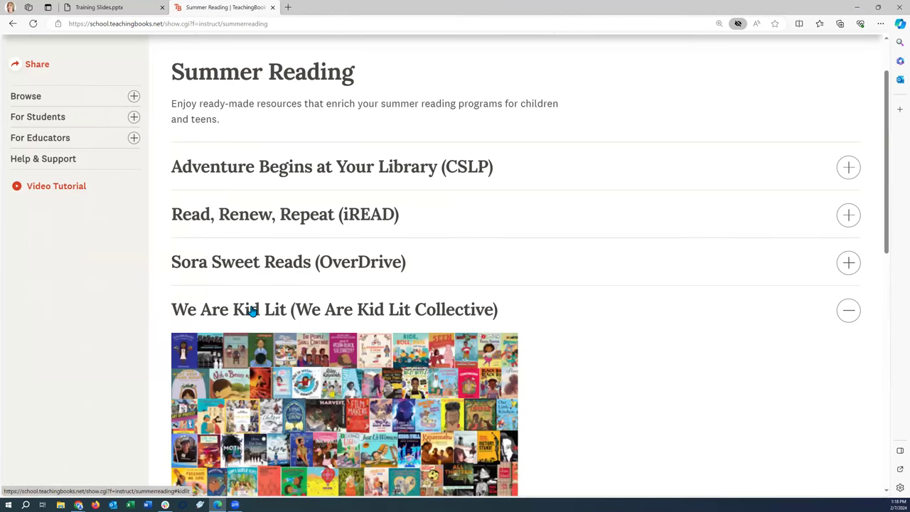
{"action": "scroll", "coordinate": [251, 311], "scroll_direction": "down", "scroll_amount": 3}
{"action": "scroll", "coordinate": [258, 319], "scroll_direction": "up", "scroll_amount": 2}
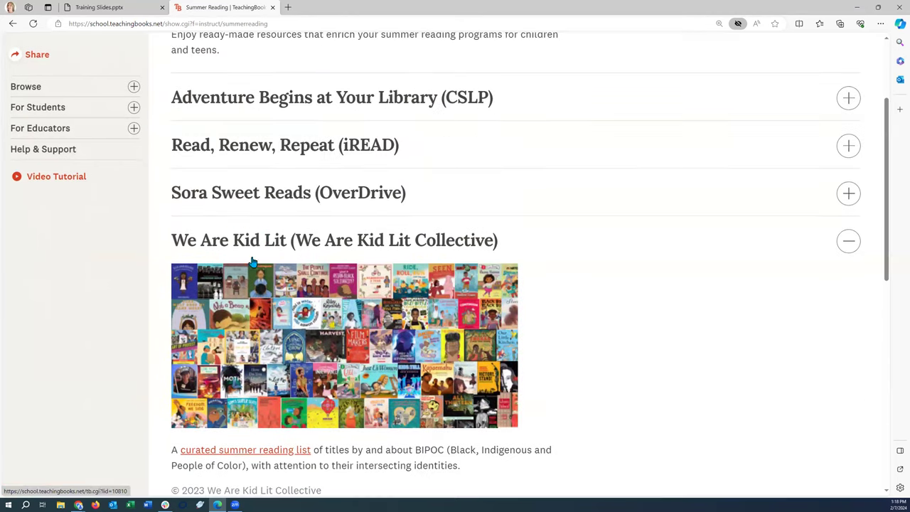
{"action": "left_click", "coordinate": [247, 198]}
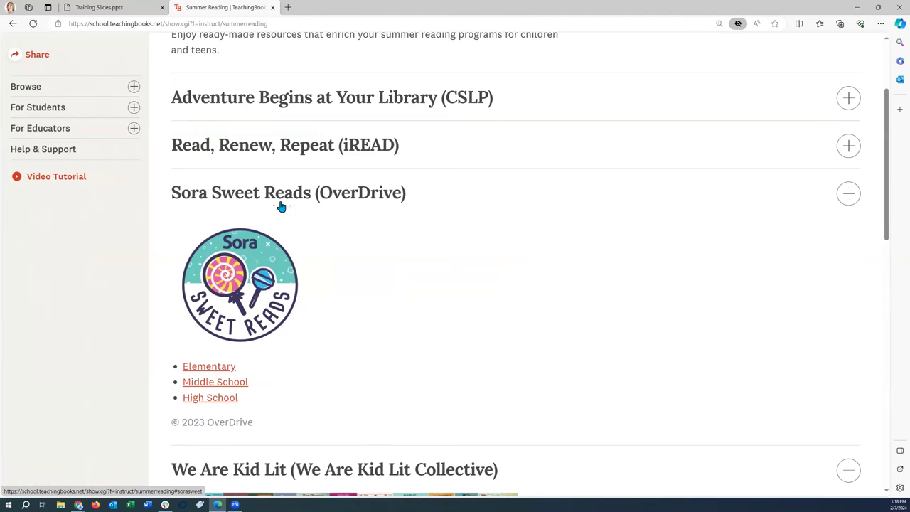
{"action": "left_click", "coordinate": [254, 149]}
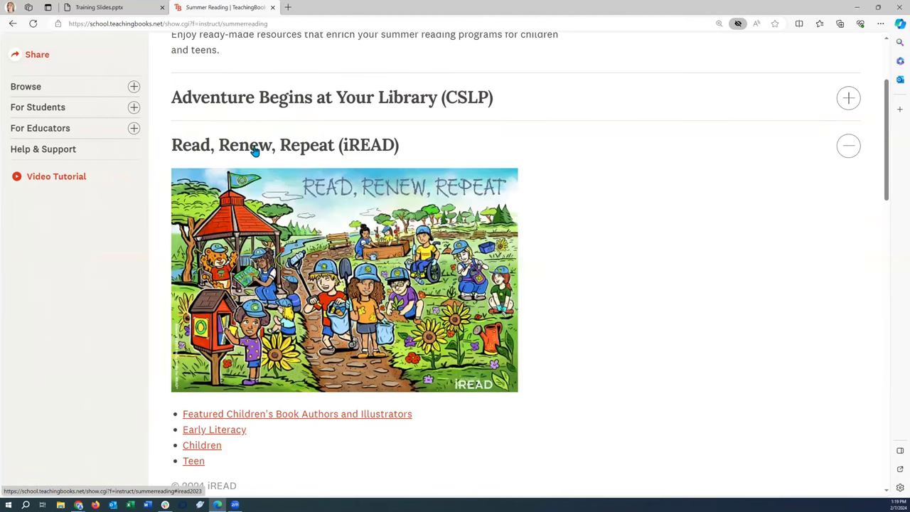
{"action": "left_click", "coordinate": [260, 103]}
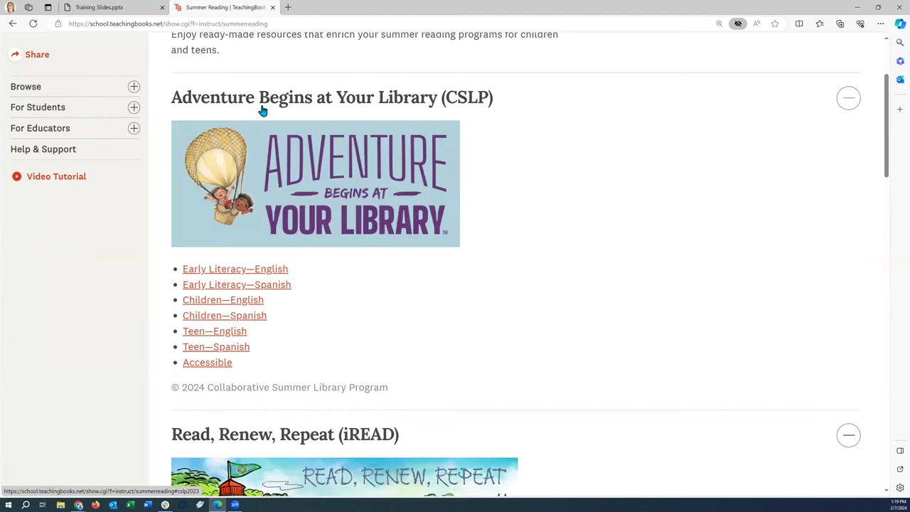
- Review the expanded summer programs and open the High School list under Sora Sweet Reads
{"action": "scroll", "coordinate": [265, 297], "scroll_direction": "down", "scroll_amount": 5}
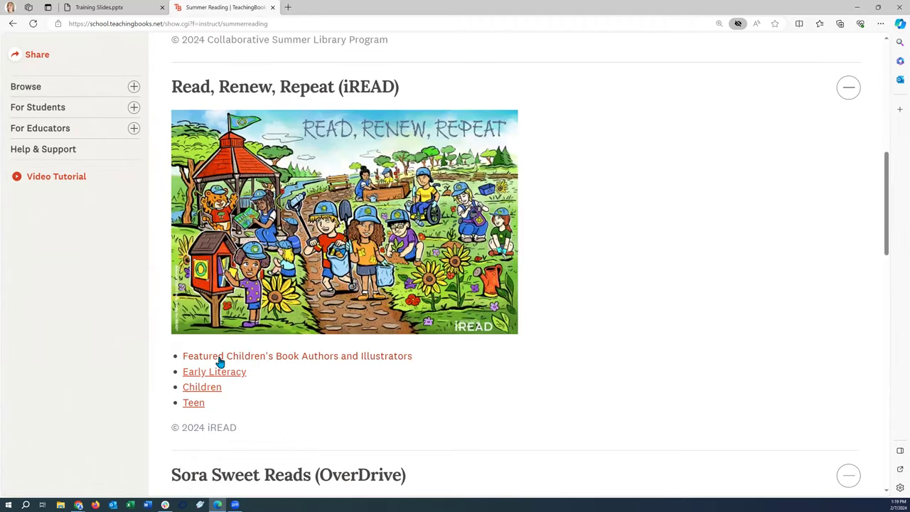
{"action": "scroll", "coordinate": [224, 355], "scroll_direction": "down", "scroll_amount": 1}
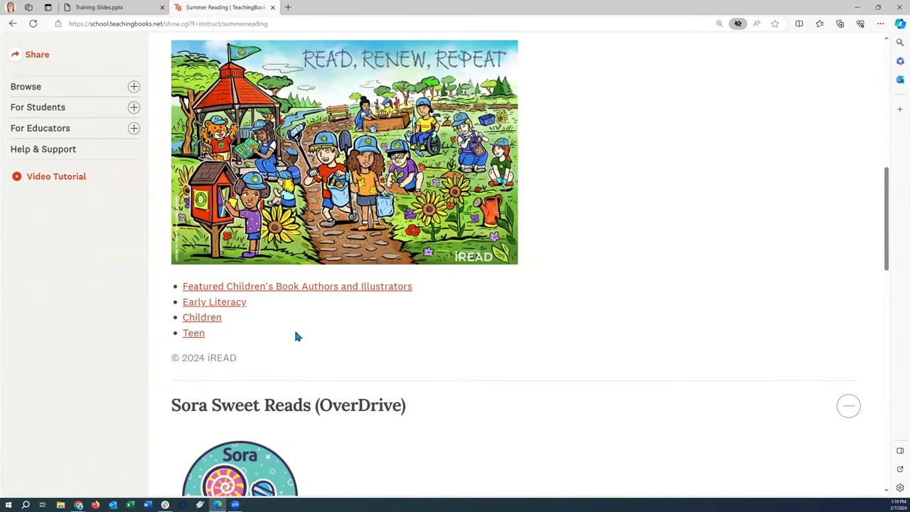
{"action": "scroll", "coordinate": [292, 337], "scroll_direction": "down", "scroll_amount": 3}
{"action": "left_click", "coordinate": [211, 402]}
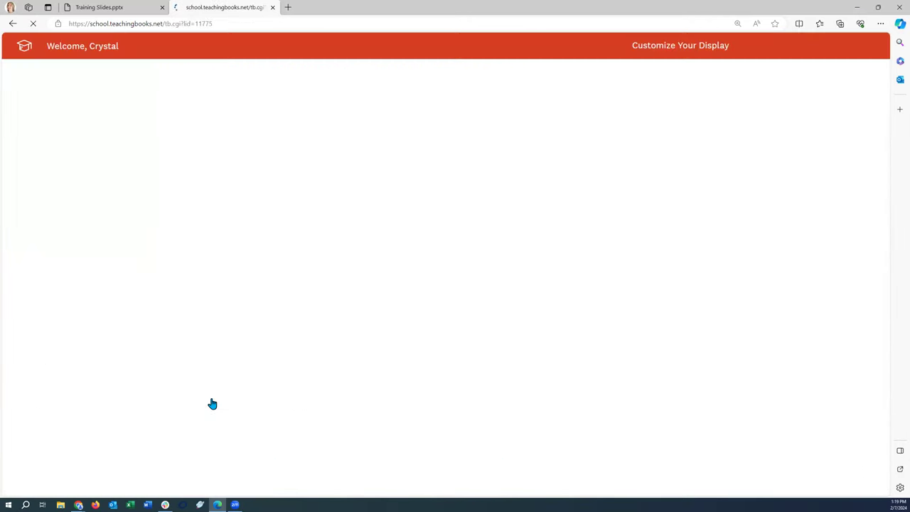
- Filter the Sora Sweet Reads High School list by resource type Book Guides, Activities & Lessons and open Flight of a Starling
{"action": "scroll", "coordinate": [504, 351], "scroll_direction": "down", "scroll_amount": 3}
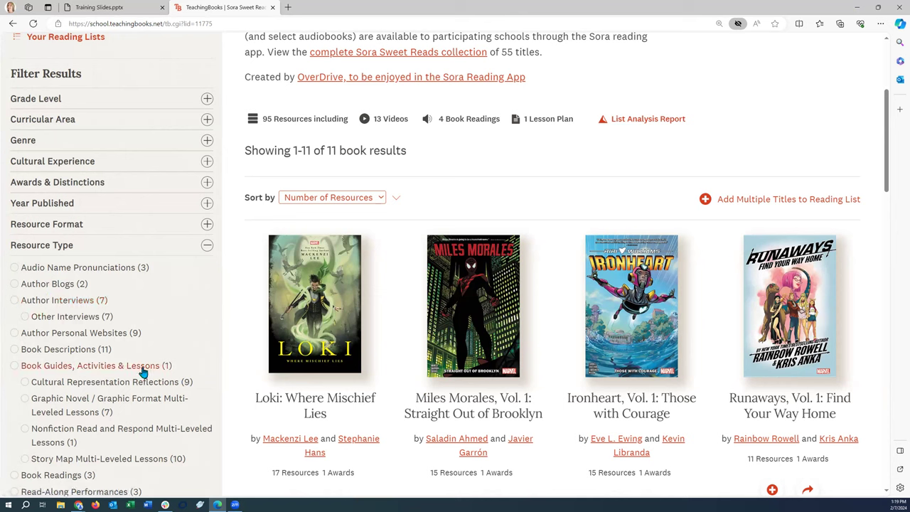
{"action": "left_click", "coordinate": [14, 367]}
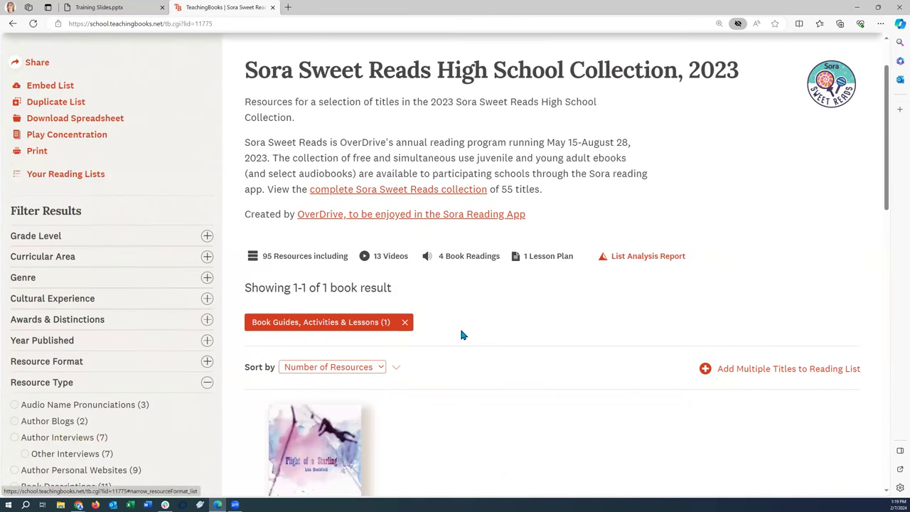
{"action": "scroll", "coordinate": [462, 331], "scroll_direction": "down", "scroll_amount": 3}
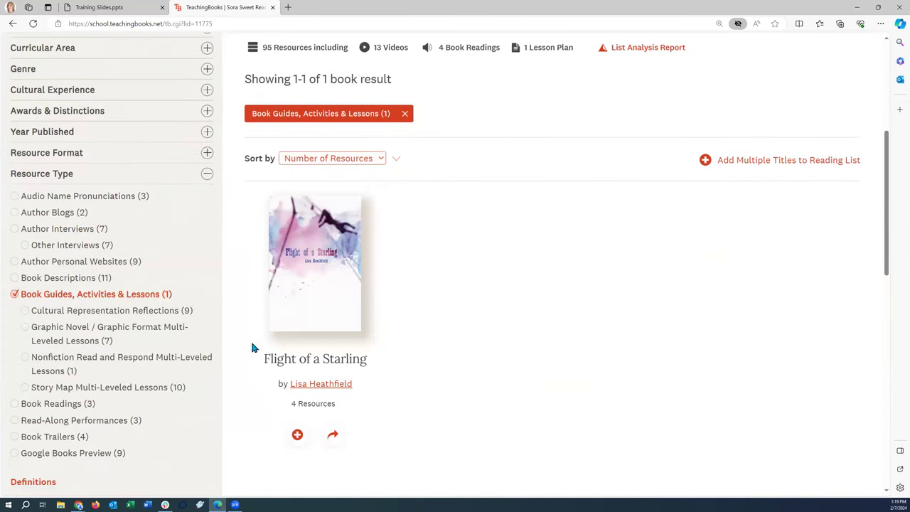
{"action": "left_click", "coordinate": [321, 363]}
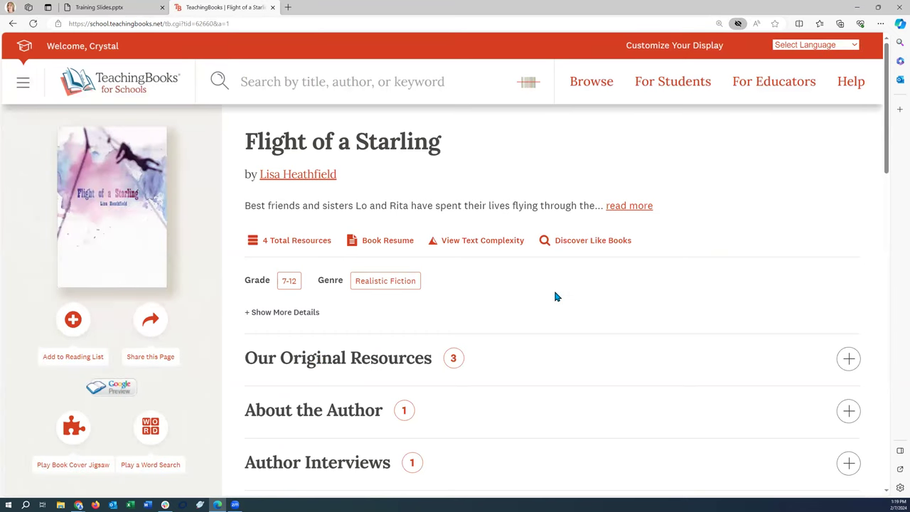
- Expand Book Guides, Activities & Lessons for Flight of a Starling and open the Discussion Guide from Lerner
{"action": "scroll", "coordinate": [555, 296], "scroll_direction": "down", "scroll_amount": 3}
{"action": "left_click", "coordinate": [628, 315]}
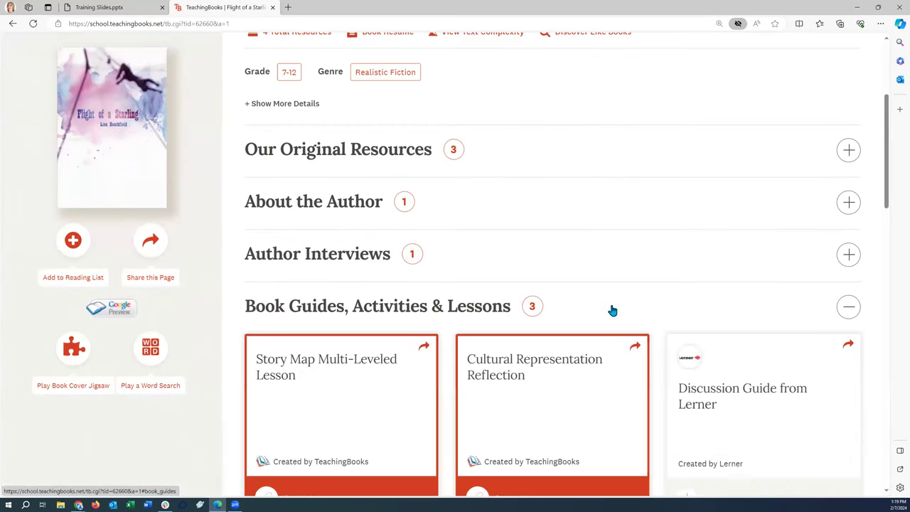
{"action": "scroll", "coordinate": [576, 295], "scroll_direction": "down", "scroll_amount": 2}
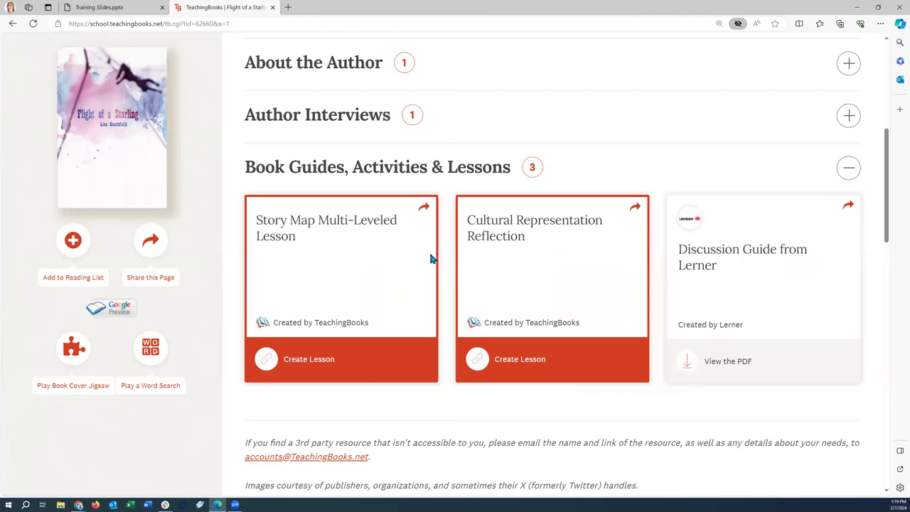
{"action": "left_click", "coordinate": [746, 251]}
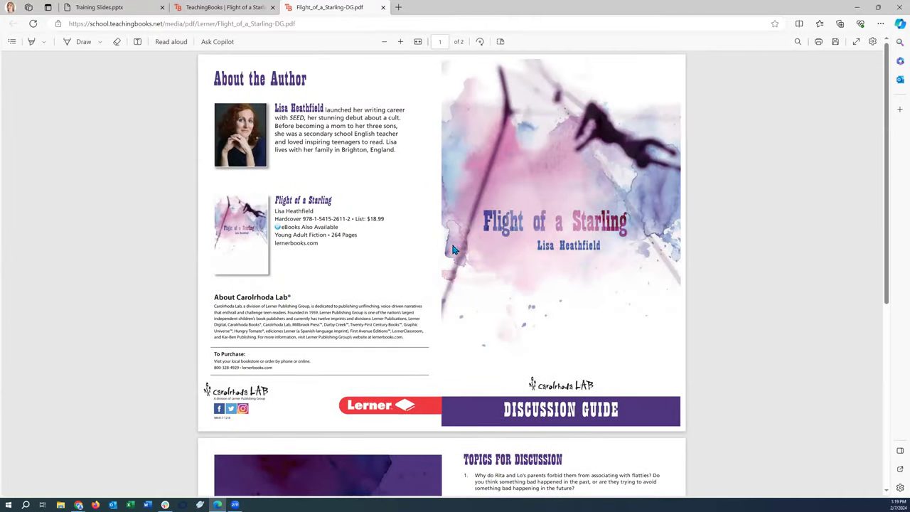
- Look through the discussion guide's cover and discussion topics, and return to the Flight of a Starling page
{"action": "scroll", "coordinate": [401, 240], "scroll_direction": "down", "scroll_amount": 5}
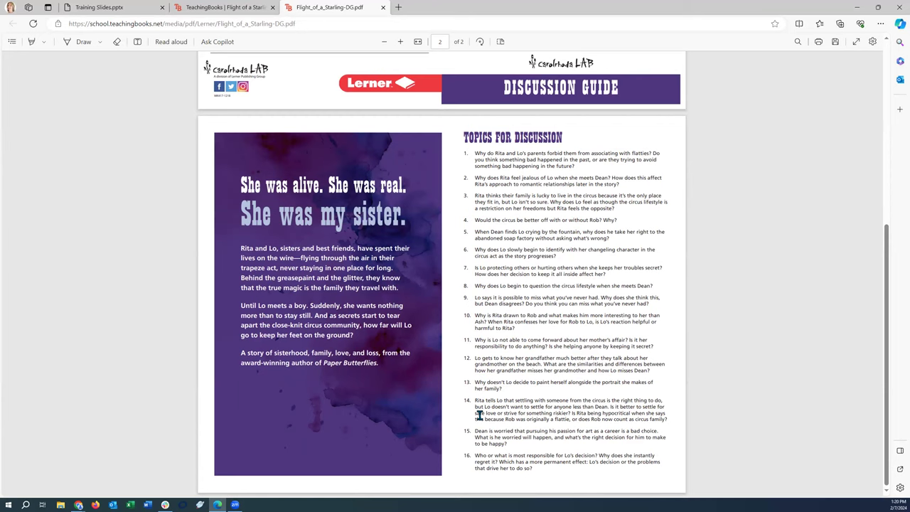
{"action": "scroll", "coordinate": [476, 412], "scroll_direction": "up", "scroll_amount": 5}
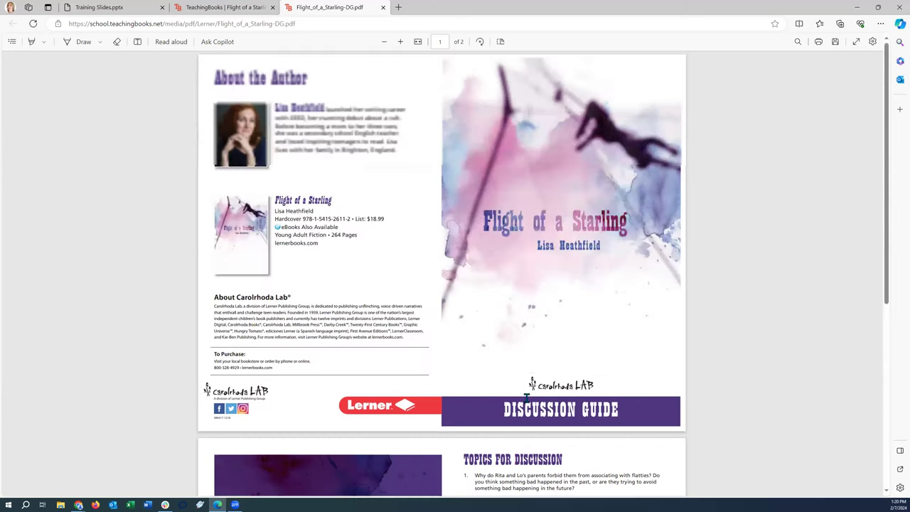
{"action": "left_click", "coordinate": [246, 8]}
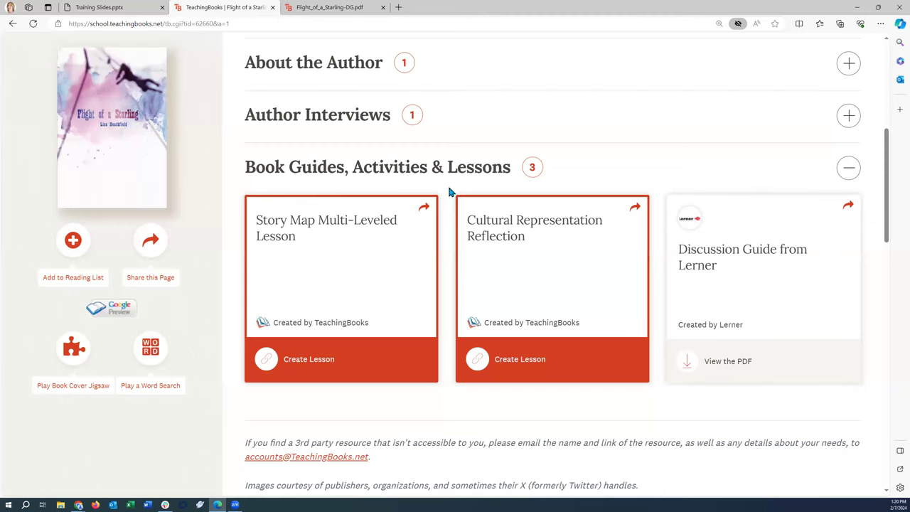
- Open the sharing options for the Flight of a Starling book page
{"action": "left_click_drag", "start_coordinate": [888, 162], "coordinate": [890, 70]}
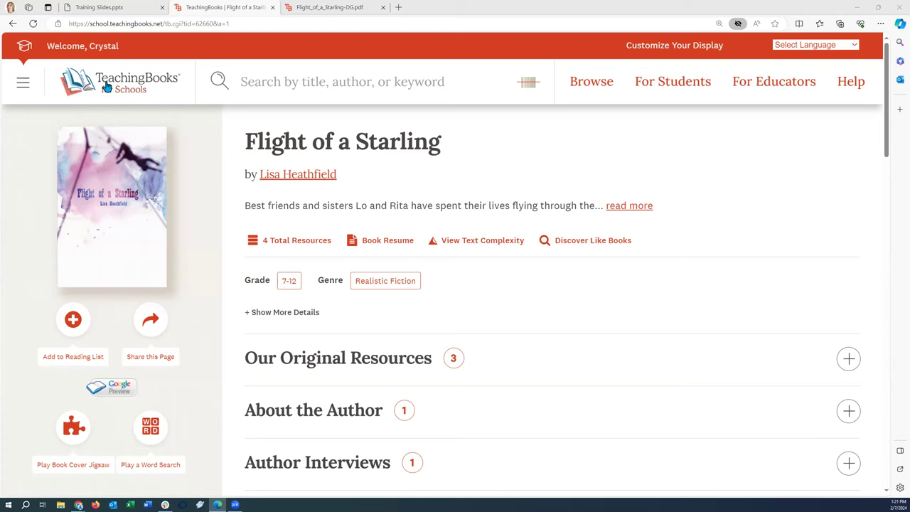
{"action": "left_click", "coordinate": [151, 322]}
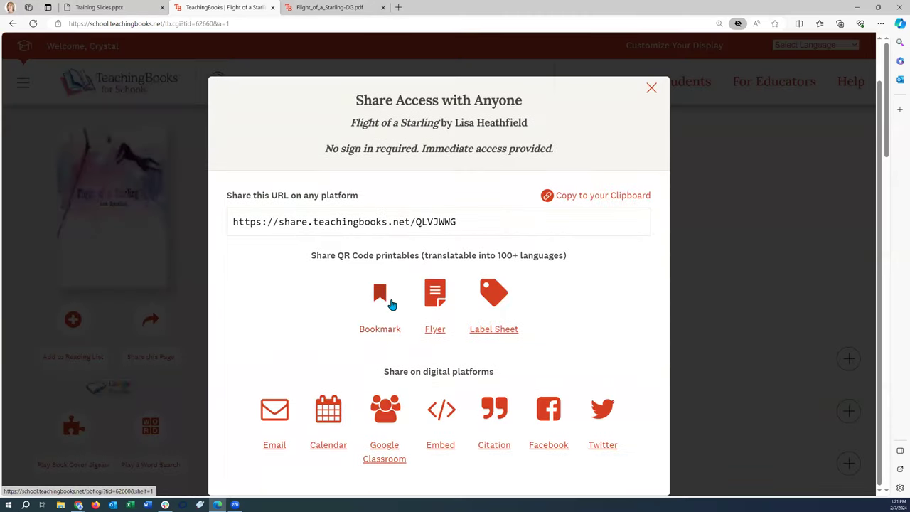
- Close the sharing options for Flight of a Starling, search for "alone" and open the book page for Alone
{"action": "left_click", "coordinate": [652, 132]}
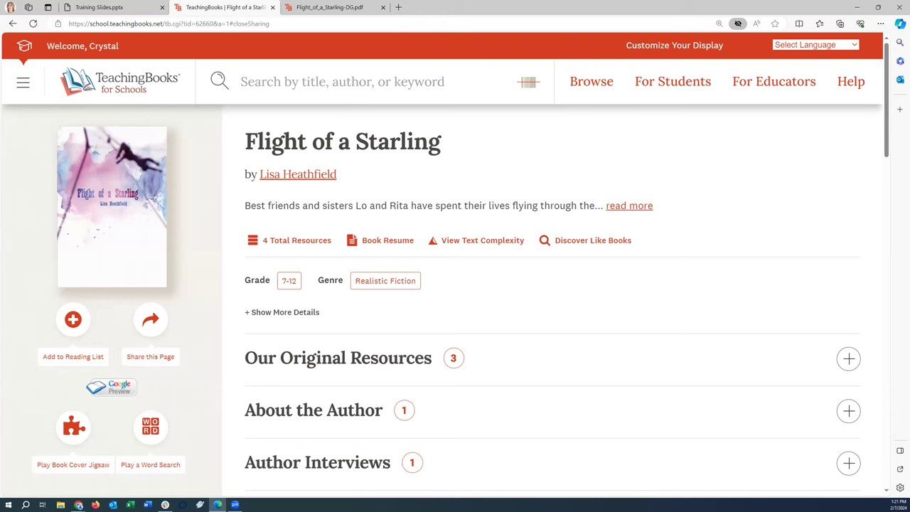
{"action": "left_click", "coordinate": [268, 84]}
{"action": "type", "text": "alon"}
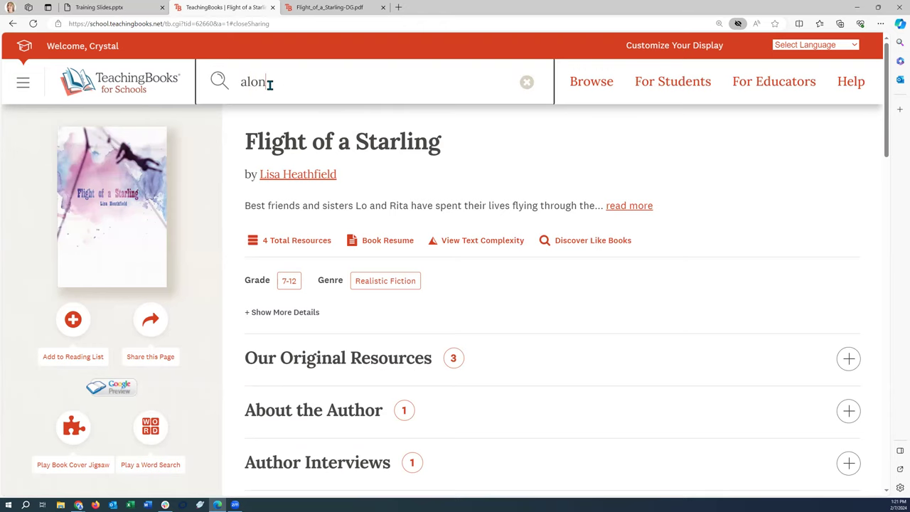
{"action": "type", "text": "e"}
{"action": "left_click", "coordinate": [83, 164]}
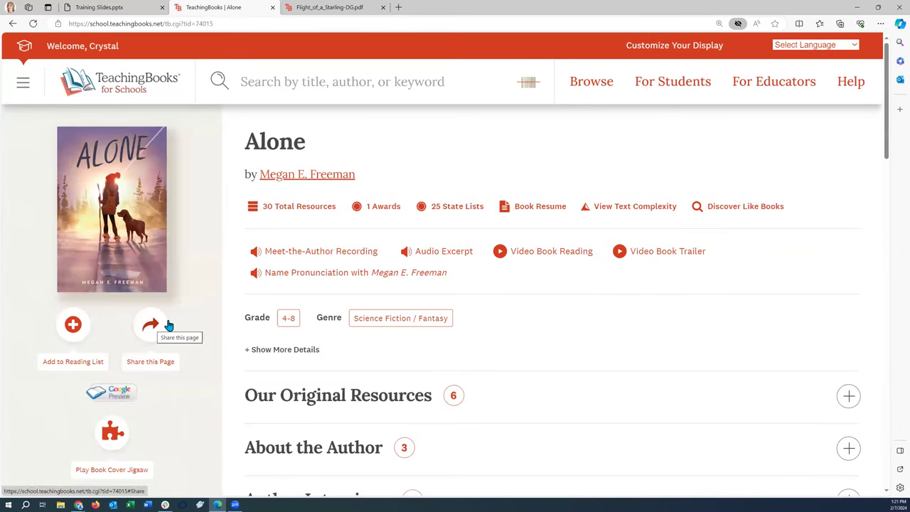
- Open the Meet-the-Author Recording for Alone, preview its Shelf Talker printable from the sharing options and return to the recording page
{"action": "left_click", "coordinate": [324, 254]}
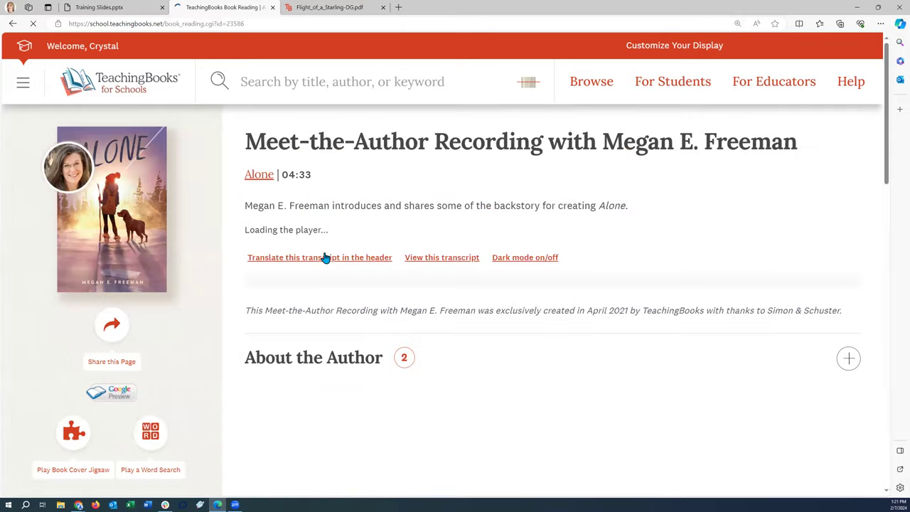
{"action": "scroll", "coordinate": [196, 314], "scroll_direction": "down", "scroll_amount": 1}
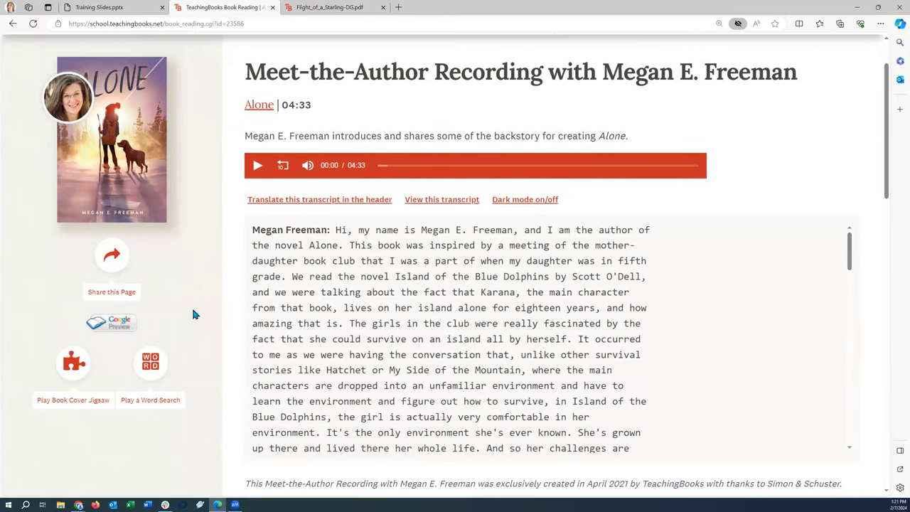
{"action": "left_click", "coordinate": [112, 257]}
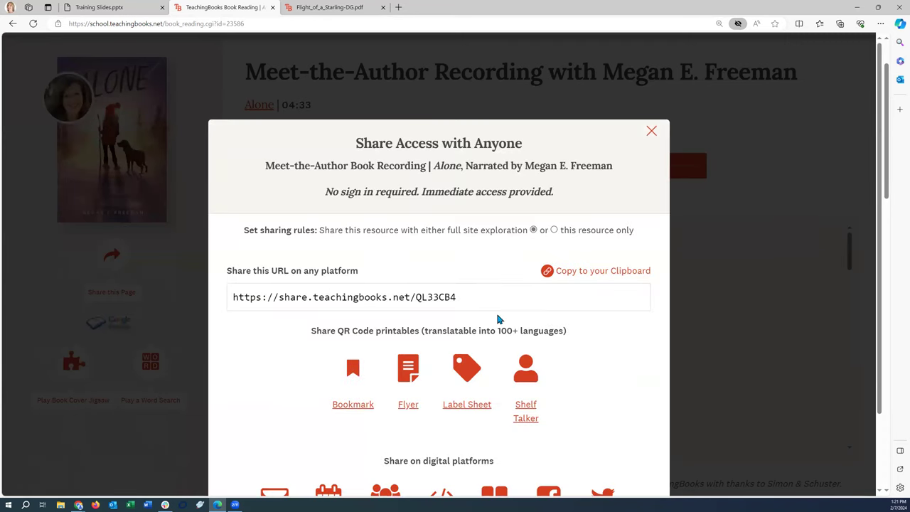
{"action": "left_click", "coordinate": [524, 415]}
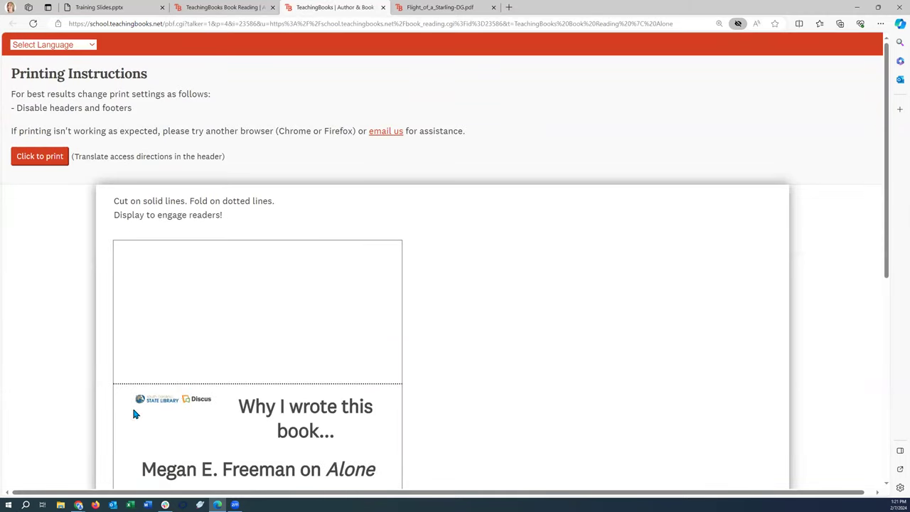
{"action": "scroll", "coordinate": [243, 421], "scroll_direction": "down", "scroll_amount": 2}
{"action": "scroll", "coordinate": [245, 418], "scroll_direction": "up", "scroll_amount": 2}
{"action": "left_click", "coordinate": [223, 6]}
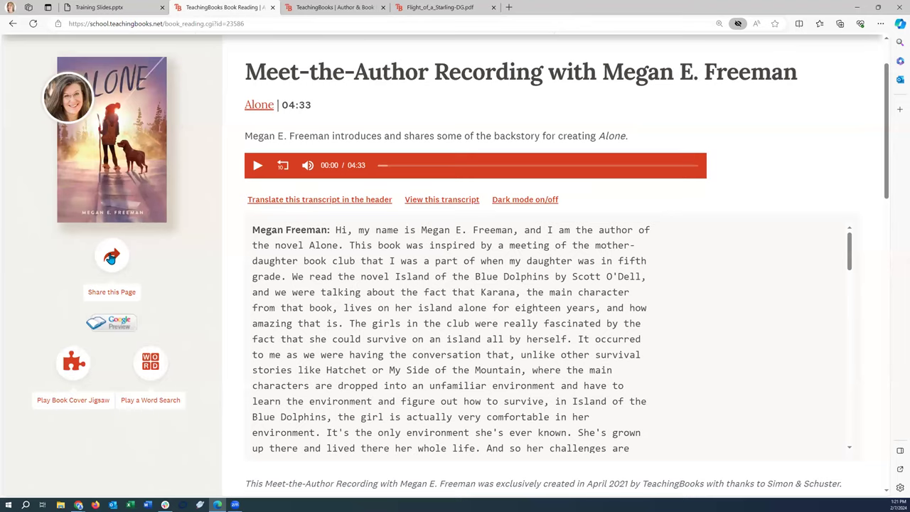
- Look through the QR code Bookmark printable for the Meet-the-Author Recording, then close it and return to the recording page
{"action": "left_click", "coordinate": [110, 256]}
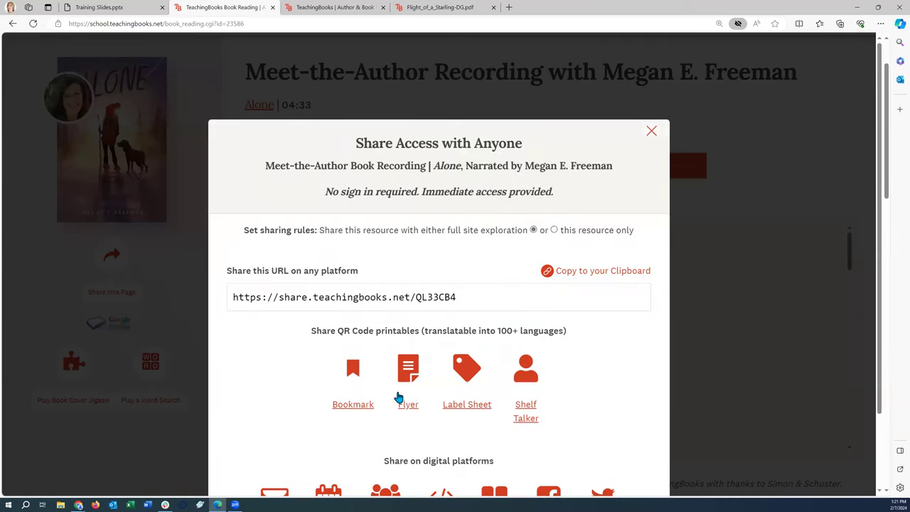
{"action": "left_click", "coordinate": [365, 405]}
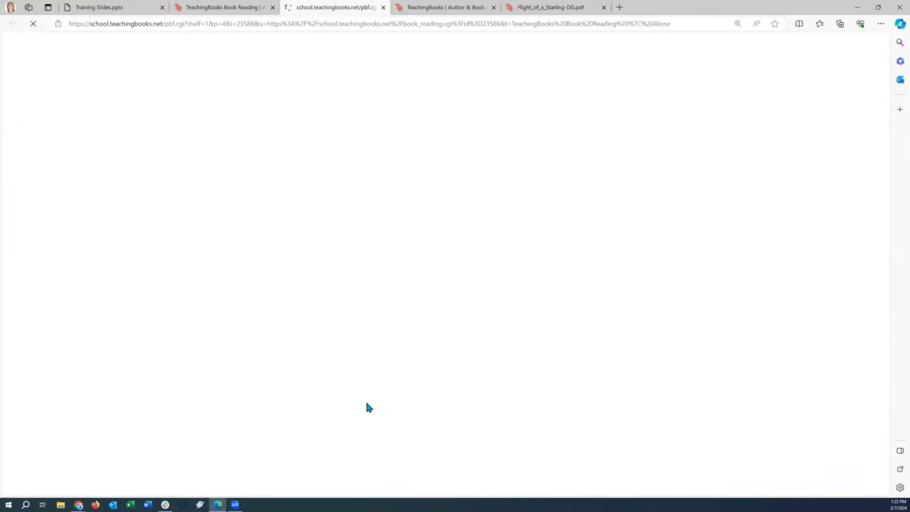
{"action": "scroll", "coordinate": [368, 407], "scroll_direction": "down", "scroll_amount": 4}
{"action": "scroll", "coordinate": [367, 407], "scroll_direction": "down", "scroll_amount": 1}
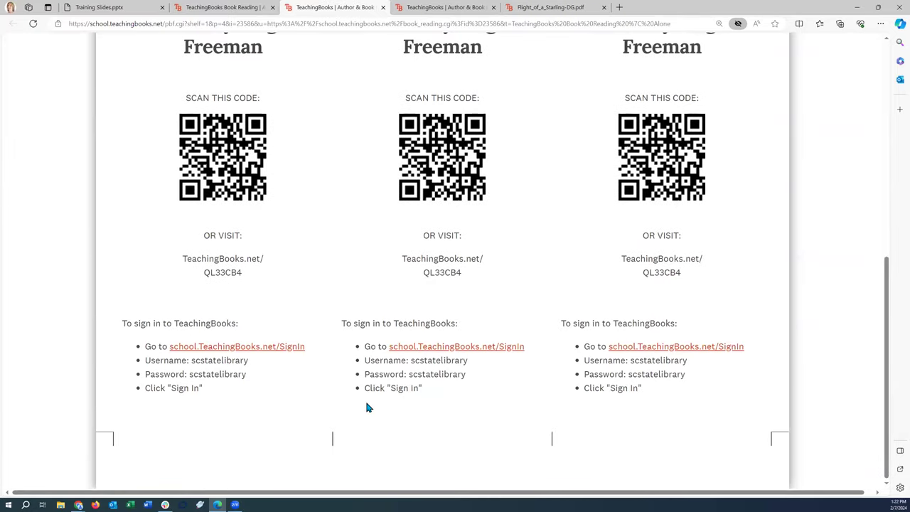
{"action": "scroll", "coordinate": [367, 406], "scroll_direction": "up", "scroll_amount": 6}
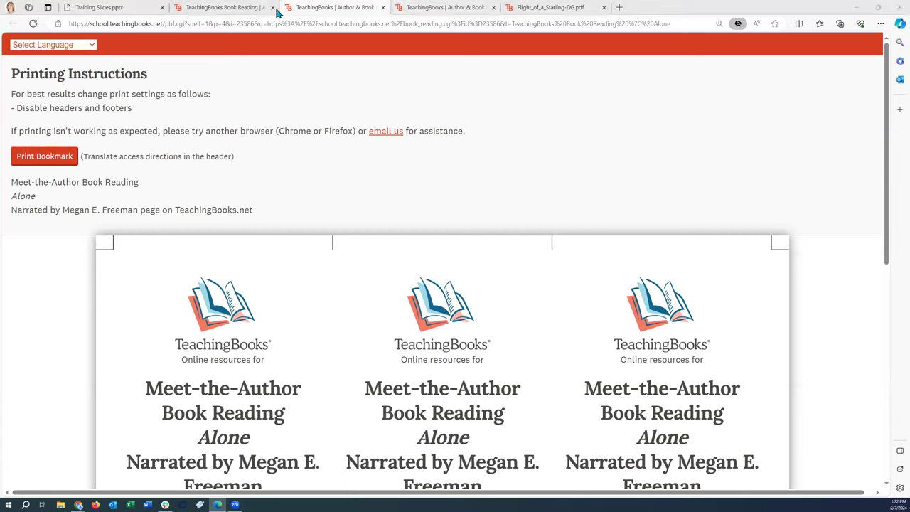
{"action": "left_click", "coordinate": [382, 8]}
{"action": "left_click", "coordinate": [231, 9]}
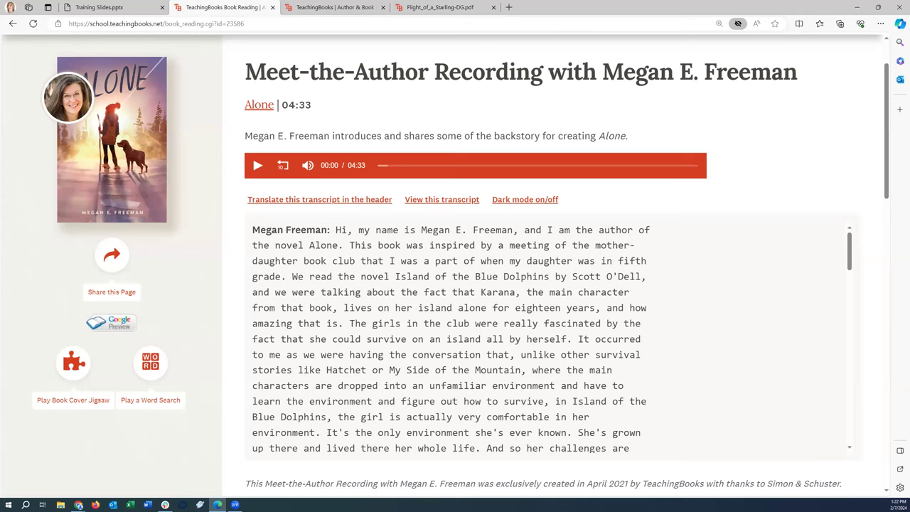
- Search for "summer" and open the featured Summer Reading Programs page
{"action": "scroll", "coordinate": [340, 216], "scroll_direction": "up", "scroll_amount": 1}
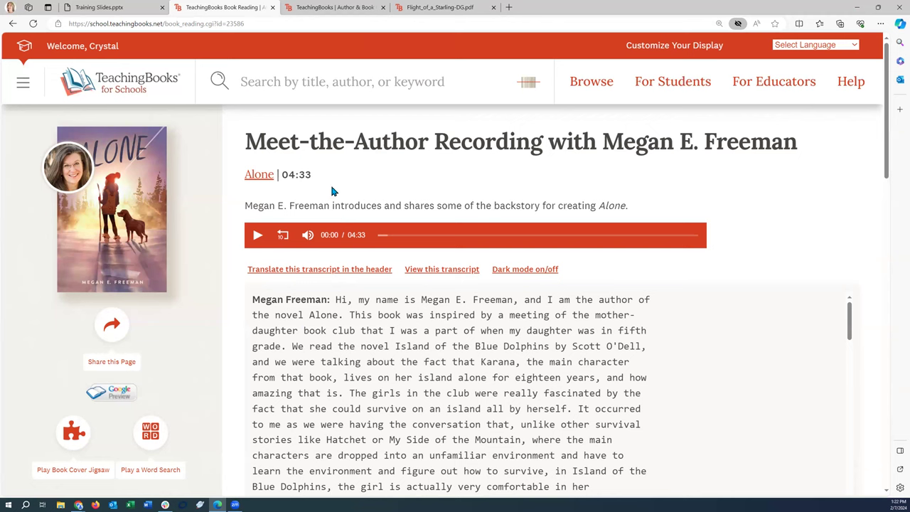
{"action": "left_click", "coordinate": [246, 85]}
{"action": "type", "text": "Summer"}
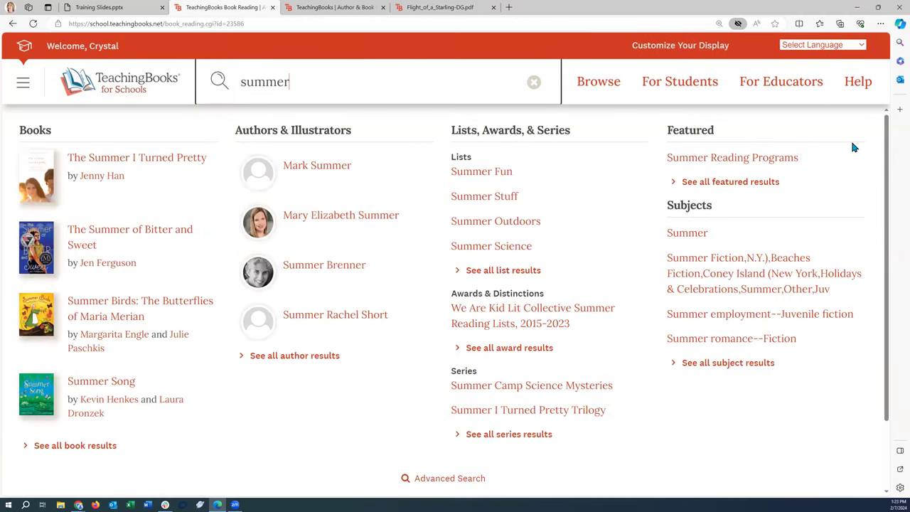
{"action": "left_click", "coordinate": [727, 157]}
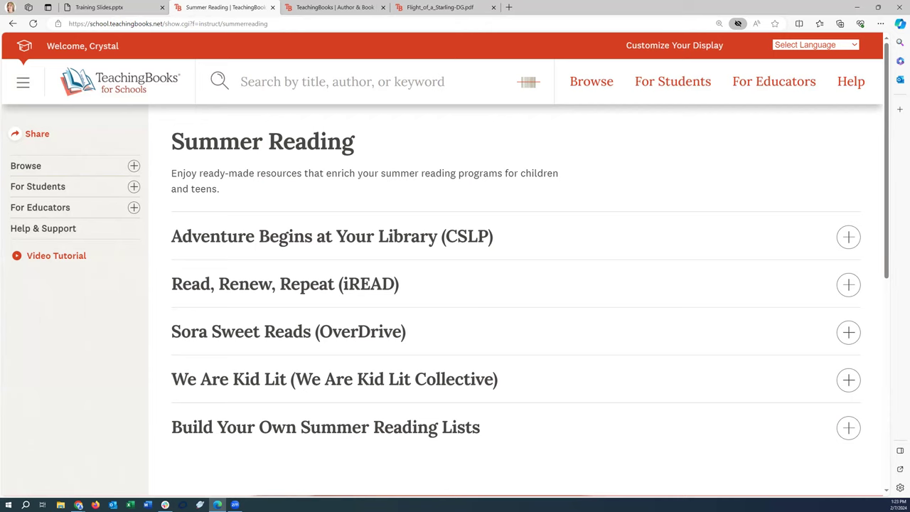
- Search for "adventure" and open the featured Adventure Collection
{"action": "left_click", "coordinate": [260, 89]}
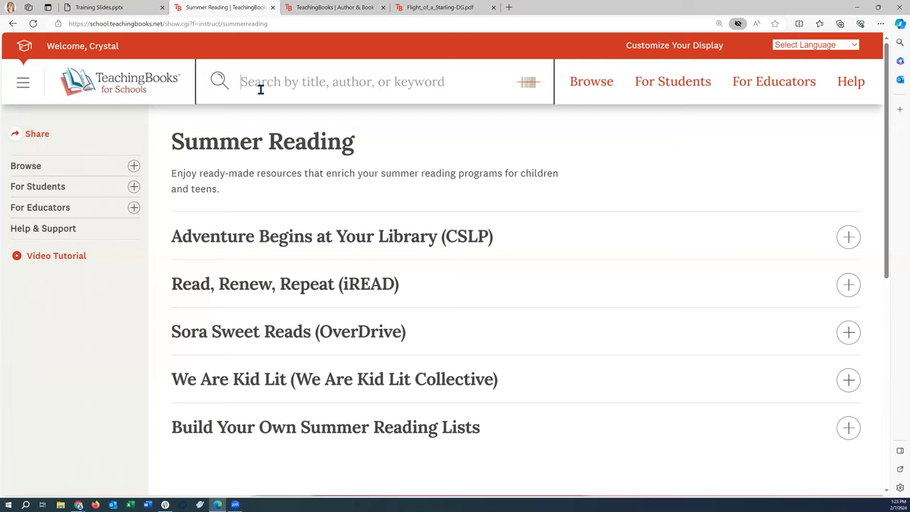
{"action": "type", "text": "adventure"}
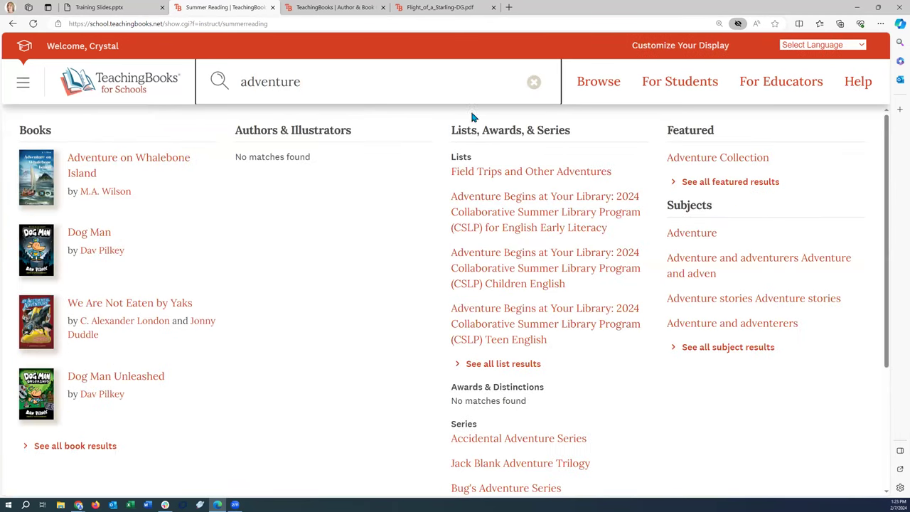
{"action": "left_click", "coordinate": [705, 157]}
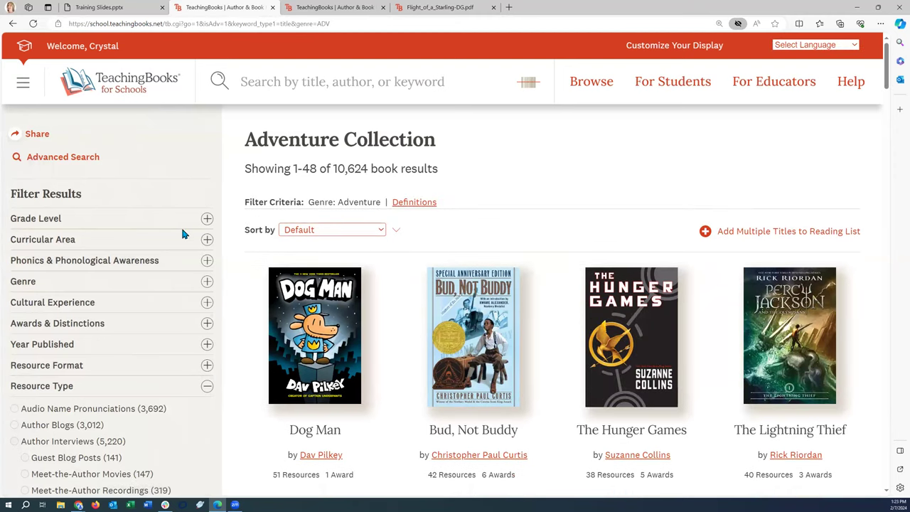
- Filter the Adventure Collection by grade level 4-8 and by Recent Award Winners
{"action": "left_click", "coordinate": [207, 220]}
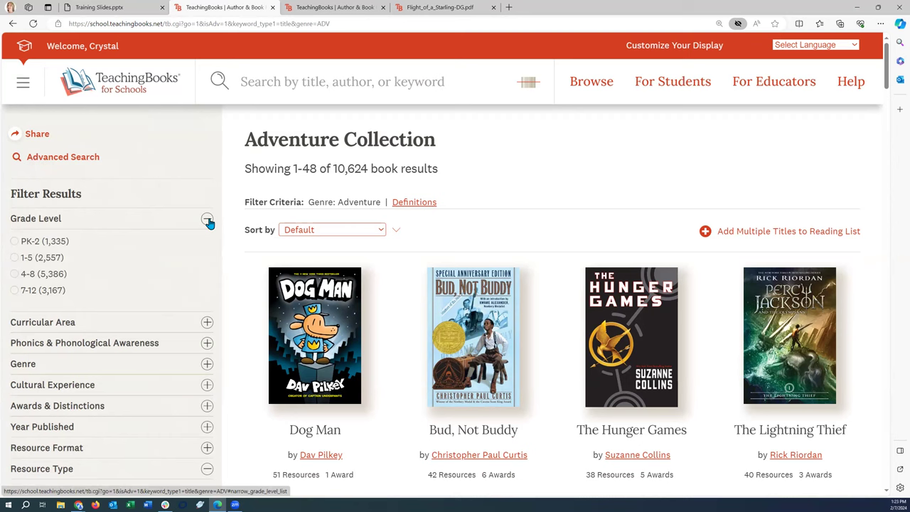
{"action": "left_click", "coordinate": [14, 276]}
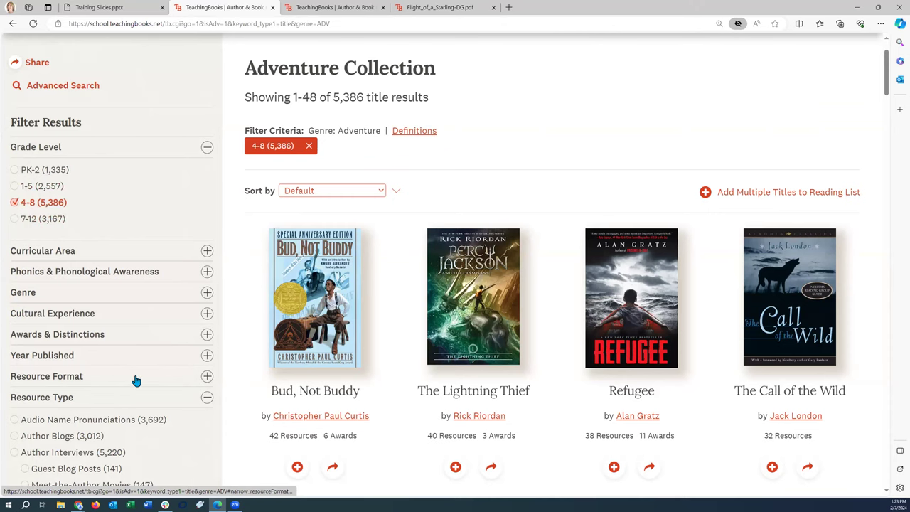
{"action": "scroll", "coordinate": [135, 369], "scroll_direction": "down", "scroll_amount": 1}
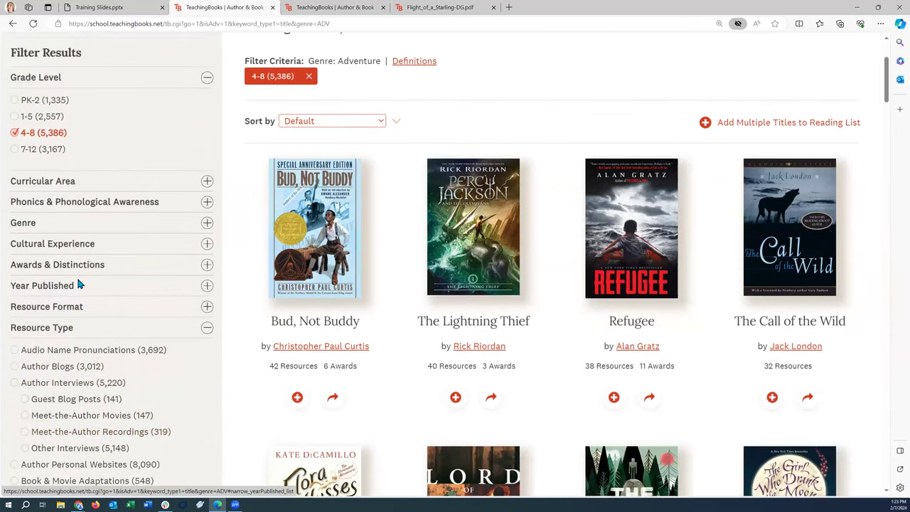
{"action": "left_click", "coordinate": [207, 265]}
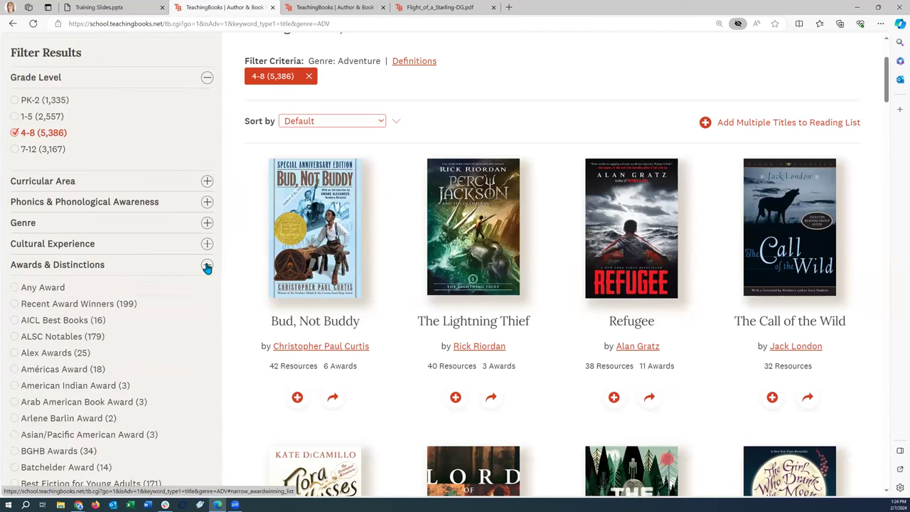
{"action": "left_click", "coordinate": [14, 305]}
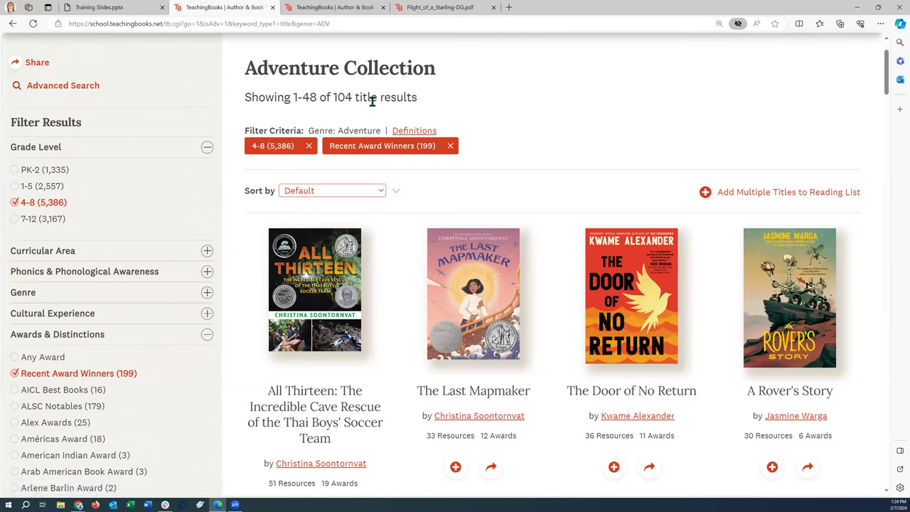
{"action": "left_click", "coordinate": [207, 336]}
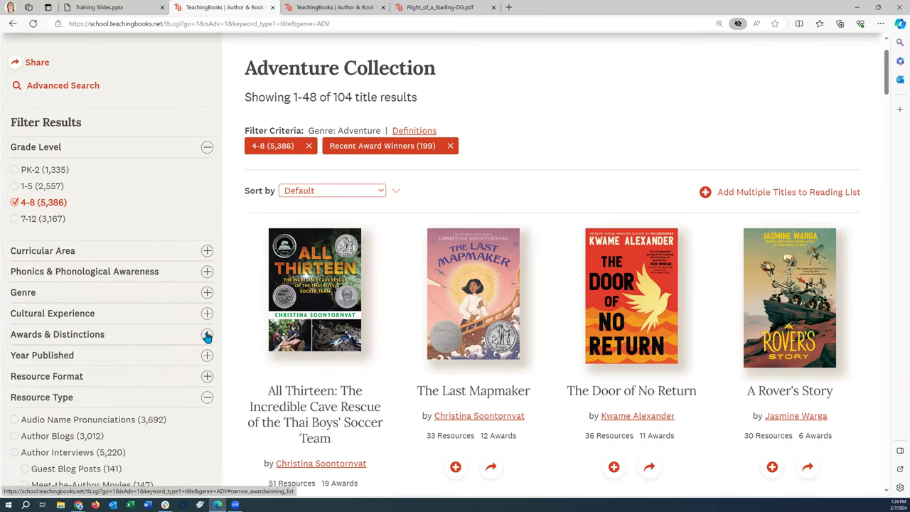
- Narrow the Adventure Collection to the resource type Book Trailers and look over the matching titles
{"action": "scroll", "coordinate": [207, 335], "scroll_direction": "down", "scroll_amount": 2}
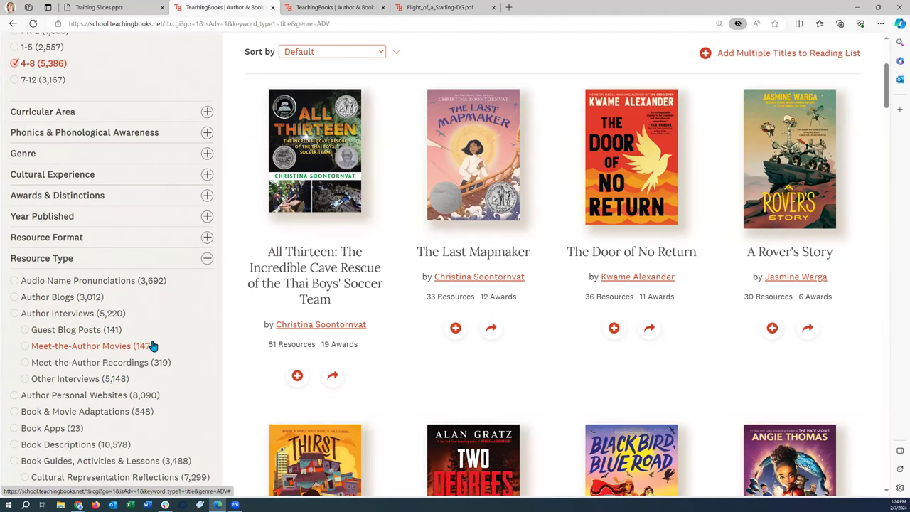
{"action": "scroll", "coordinate": [148, 355], "scroll_direction": "down", "scroll_amount": 2}
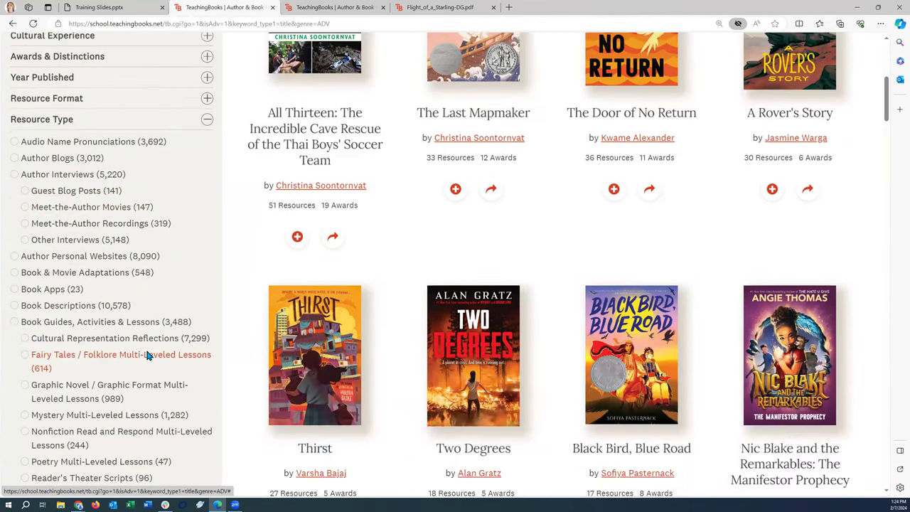
{"action": "scroll", "coordinate": [147, 354], "scroll_direction": "down", "scroll_amount": 2}
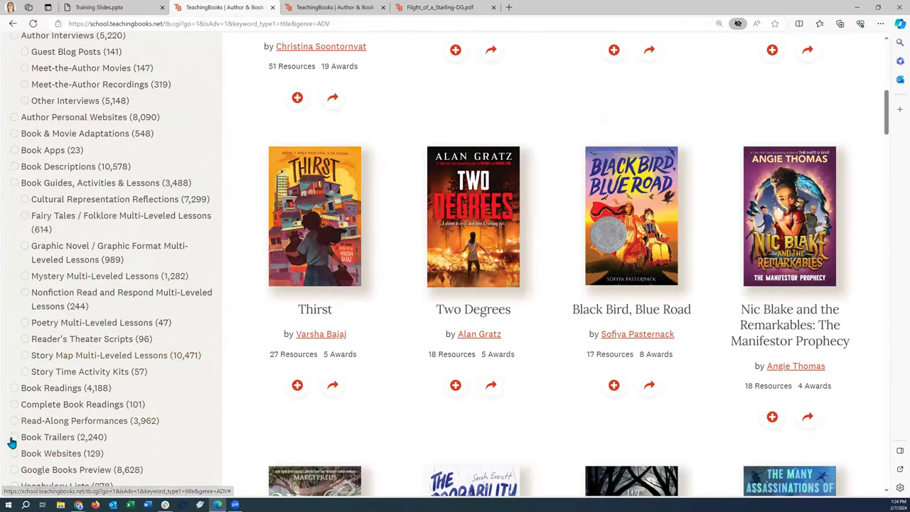
{"action": "left_click", "coordinate": [12, 440]}
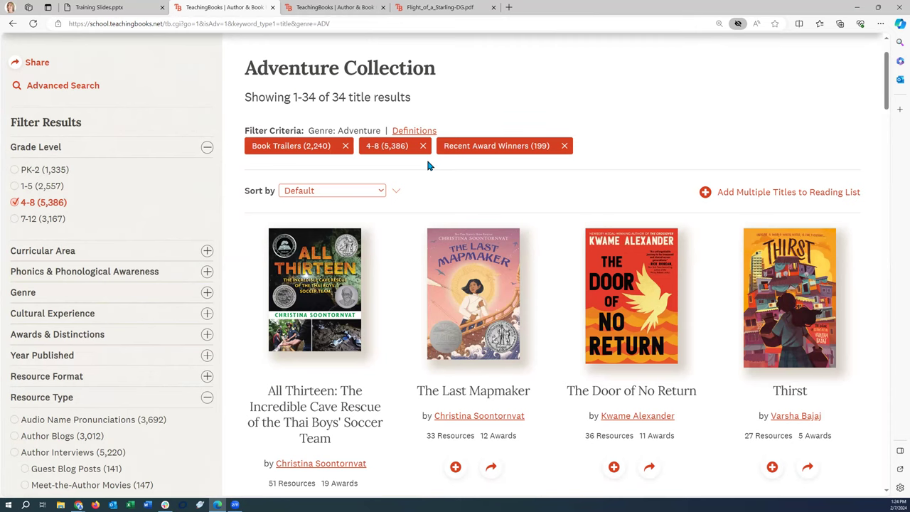
{"action": "scroll", "coordinate": [421, 170], "scroll_direction": "down", "scroll_amount": 1}
{"action": "scroll", "coordinate": [421, 171], "scroll_direction": "up", "scroll_amount": 1}
{"action": "scroll", "coordinate": [421, 171], "scroll_direction": "down", "scroll_amount": 1}
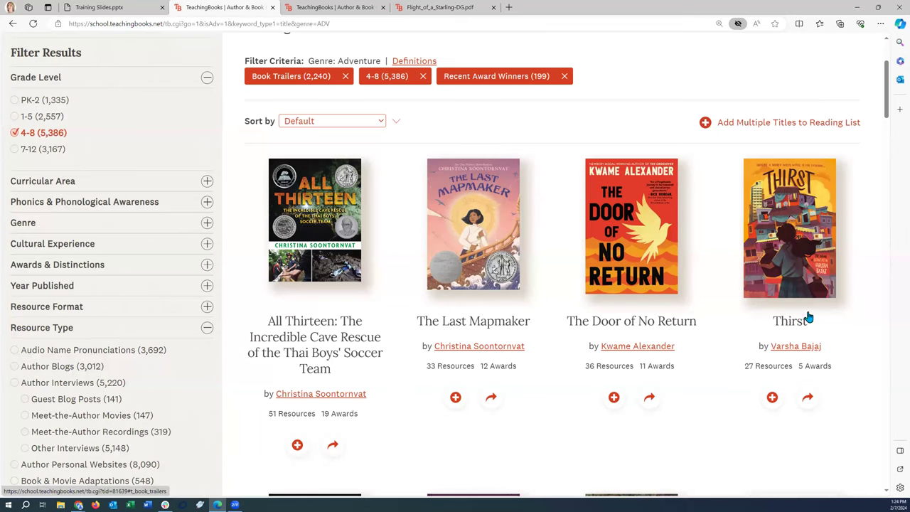
{"action": "scroll", "coordinate": [688, 204], "scroll_direction": "up", "scroll_amount": 1}
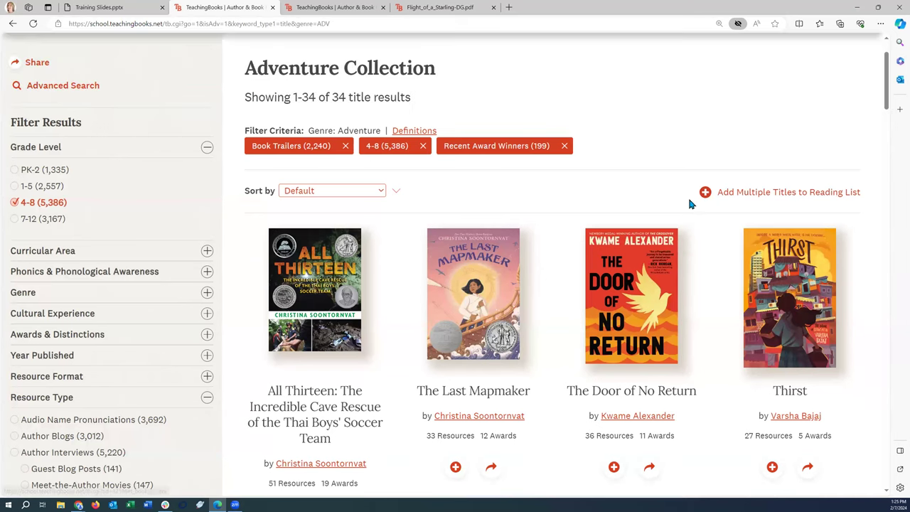
- Select all titles in the filtered Adventure Collection for adding to a custom reading list
{"action": "left_click", "coordinate": [746, 194]}
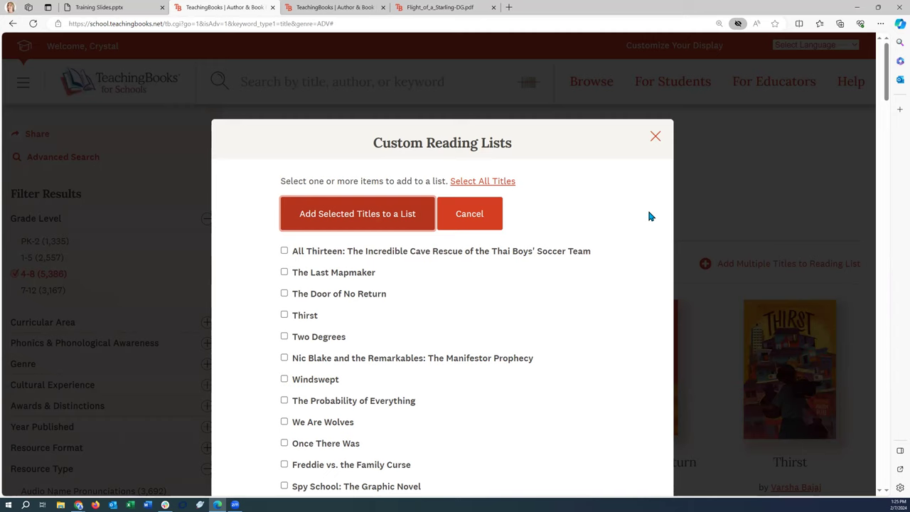
{"action": "left_click", "coordinate": [470, 183]}
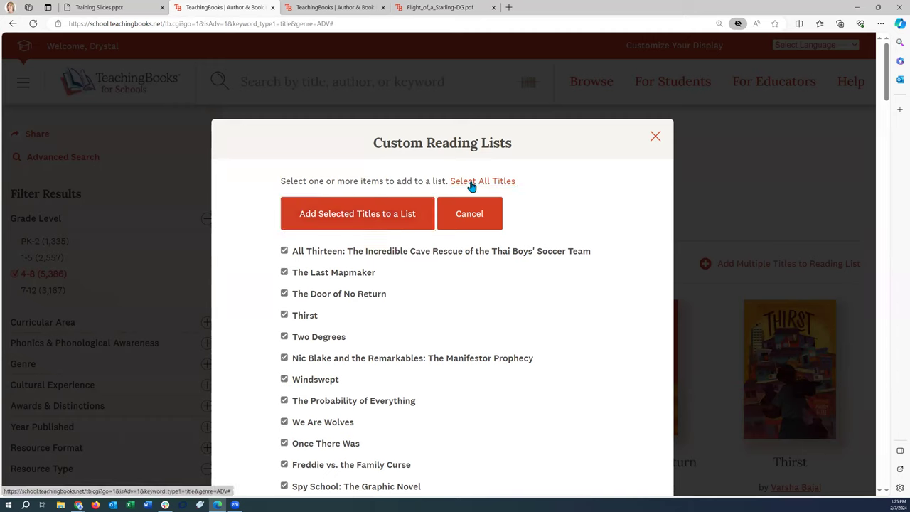
{"action": "left_click", "coordinate": [348, 226]}
- Add the selected titles to a new reading list named "Summer Adventure Display"
{"action": "left_click", "coordinate": [285, 223]}
{"action": "left_click", "coordinate": [320, 278]}
{"action": "type", "text": "Summer Ad"}
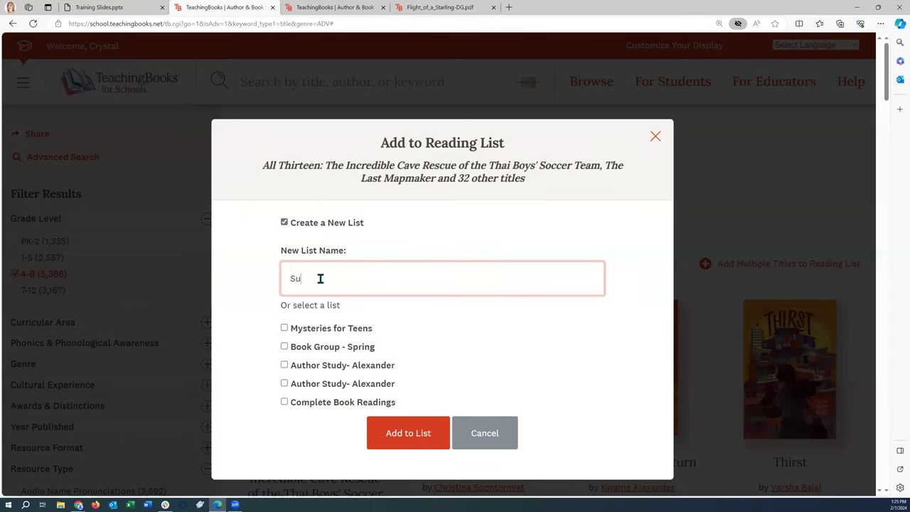
{"action": "type", "text": "ntrue"}
{"action": "key", "text": "BackSpace"}
{"action": "key", "text": "BackSpace"}
{"action": "key", "text": "BackSpace"}
{"action": "type", "text": "ure Display"}
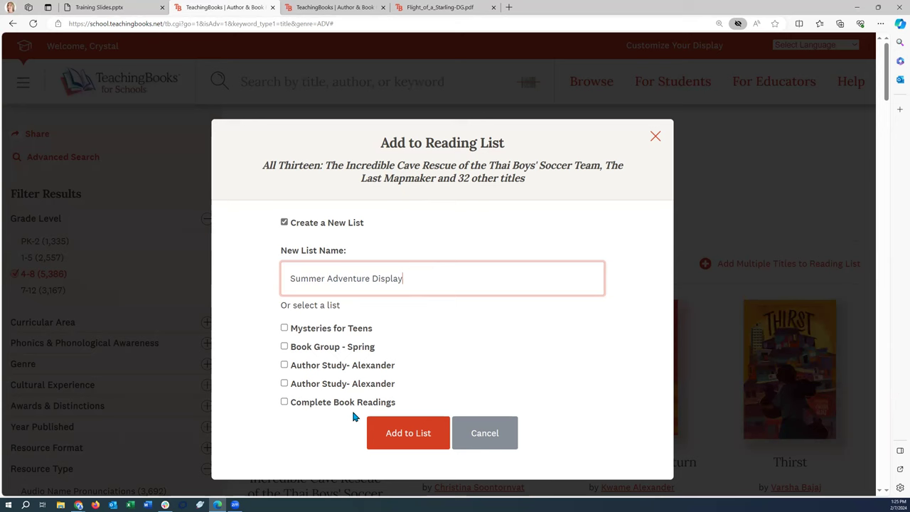
{"action": "left_click", "coordinate": [402, 439]}
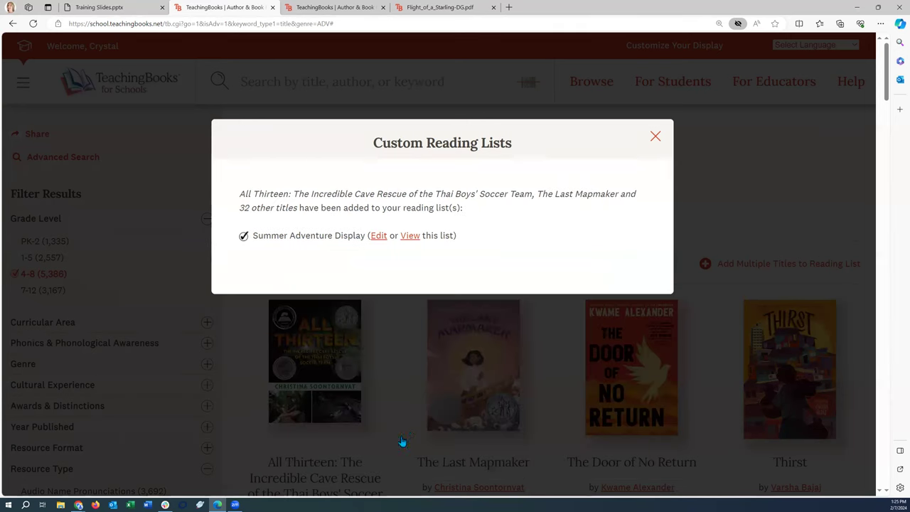
- View the Summer Adventure Display reading list and look over its titles and resources
{"action": "left_click", "coordinate": [411, 237]}
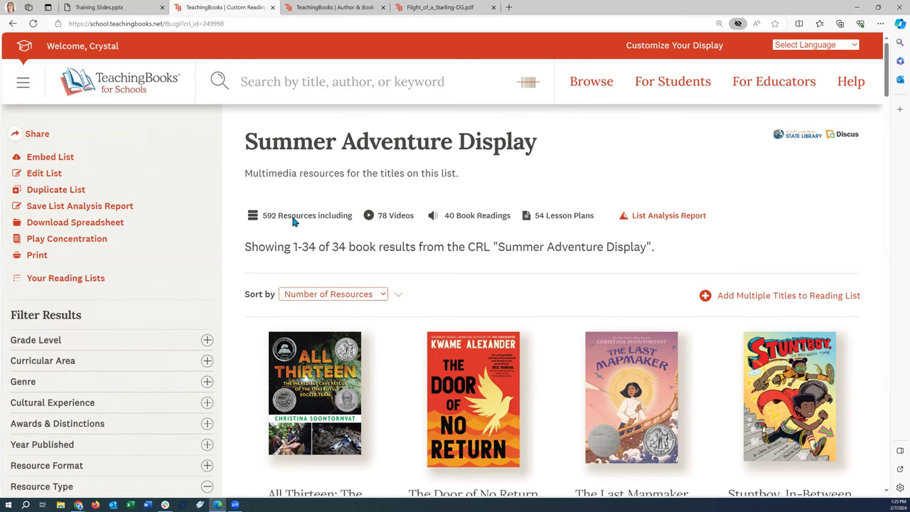
{"action": "scroll", "coordinate": [295, 216], "scroll_direction": "down", "scroll_amount": 4}
{"action": "scroll", "coordinate": [295, 217], "scroll_direction": "up", "scroll_amount": 4}
{"action": "scroll", "coordinate": [417, 250], "scroll_direction": "down", "scroll_amount": 3}
- Open the video book trailer for "All Thirteen" from its book page and review the trailer's sharing options
{"action": "left_click", "coordinate": [300, 291]}
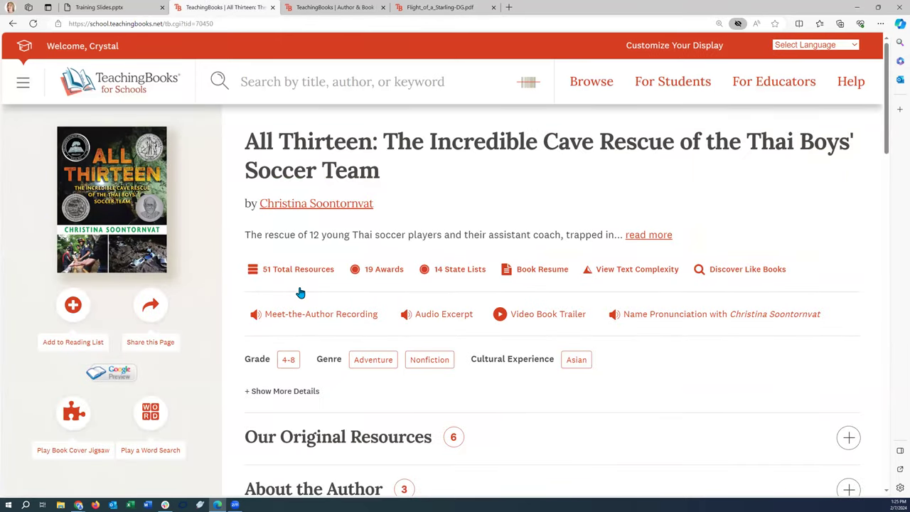
{"action": "scroll", "coordinate": [401, 217], "scroll_direction": "down", "scroll_amount": 1}
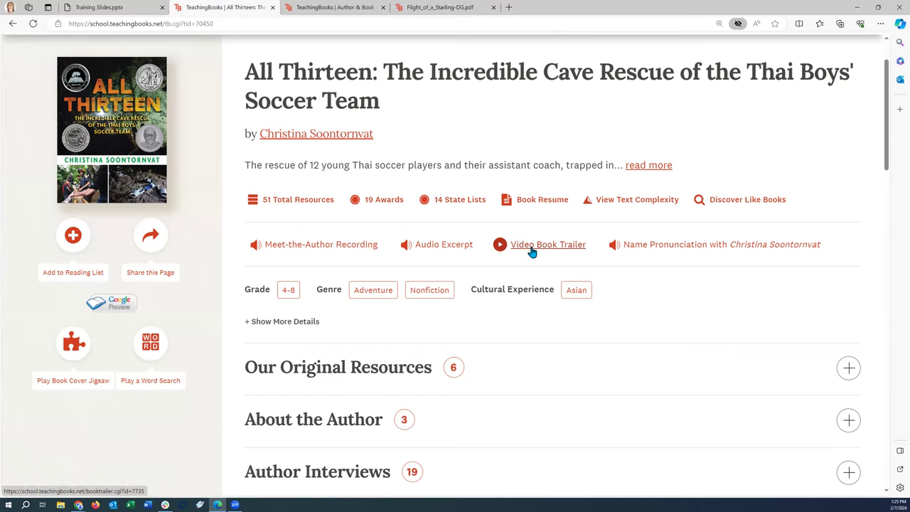
{"action": "scroll", "coordinate": [530, 252], "scroll_direction": "down", "scroll_amount": 6}
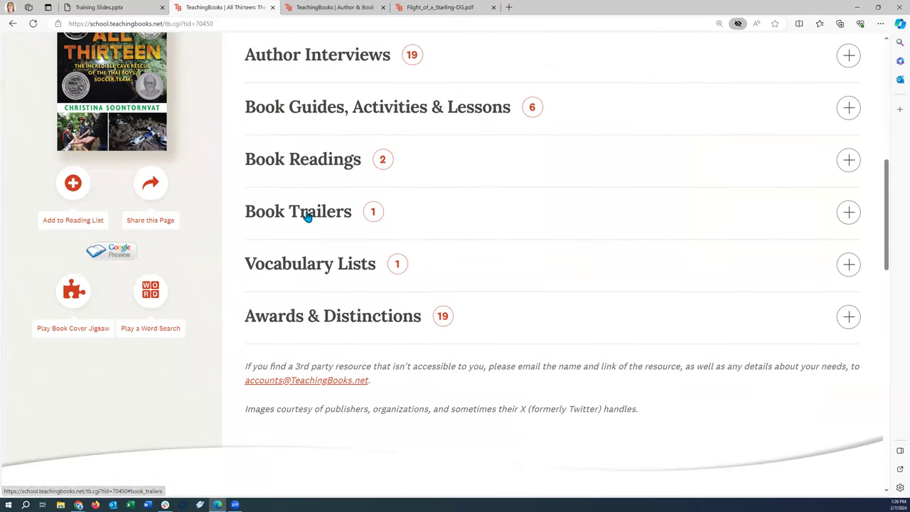
{"action": "left_click", "coordinate": [307, 213]}
{"action": "left_click", "coordinate": [310, 302]}
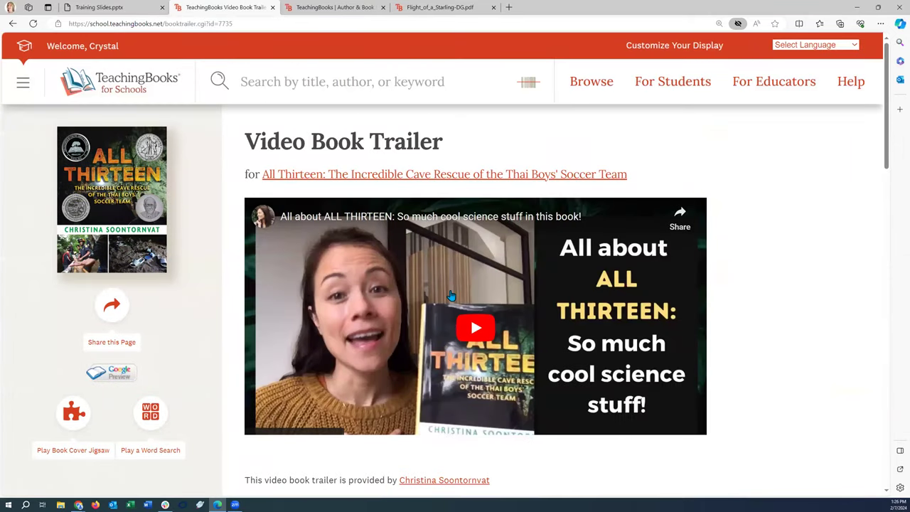
{"action": "left_click", "coordinate": [113, 310]}
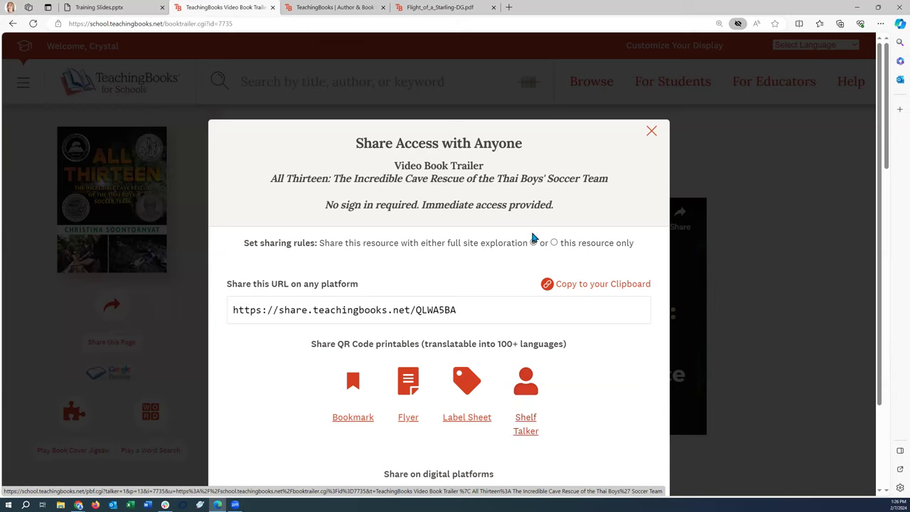
{"action": "left_click", "coordinate": [651, 132]}
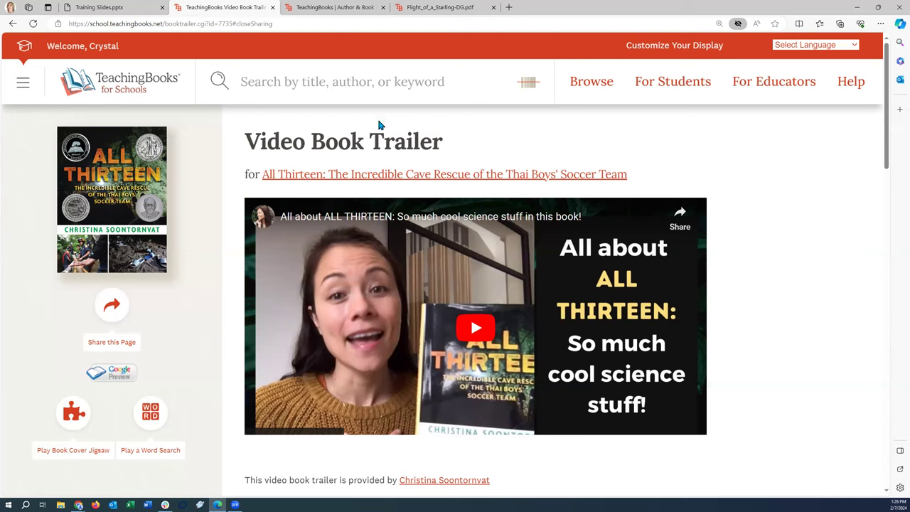
{"action": "left_click_drag", "start_coordinate": [120, 51], "coordinate": [30, 57]}
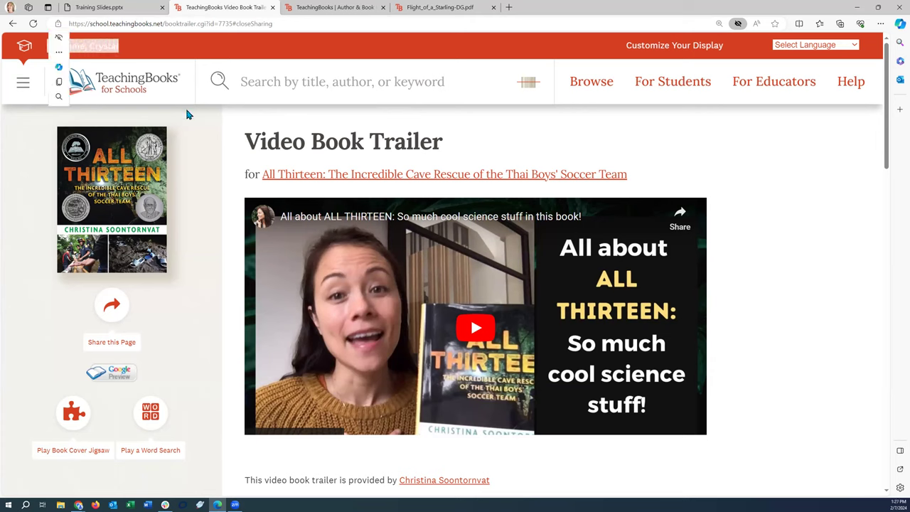
{"action": "left_click", "coordinate": [72, 42]}
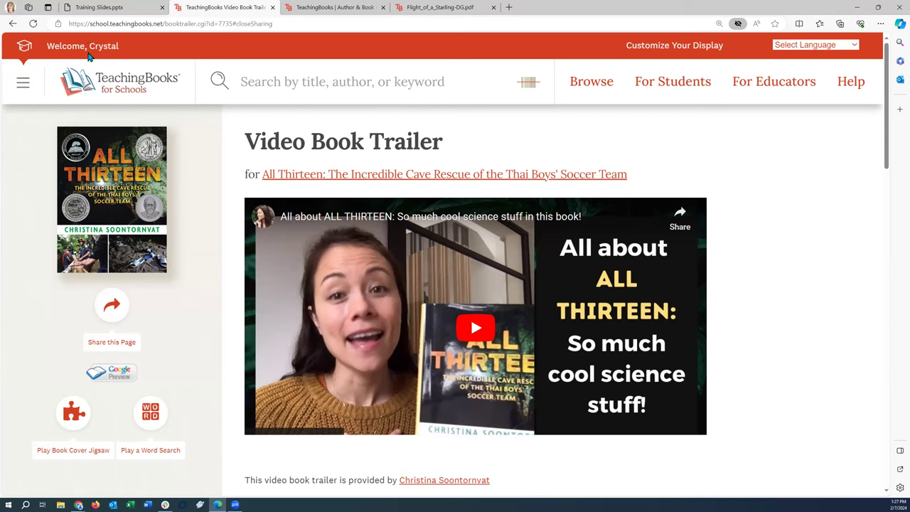
- Look through Your Reading Lists and open the Summer Adventure Display list from the custom reading lists
{"action": "left_click", "coordinate": [23, 84]}
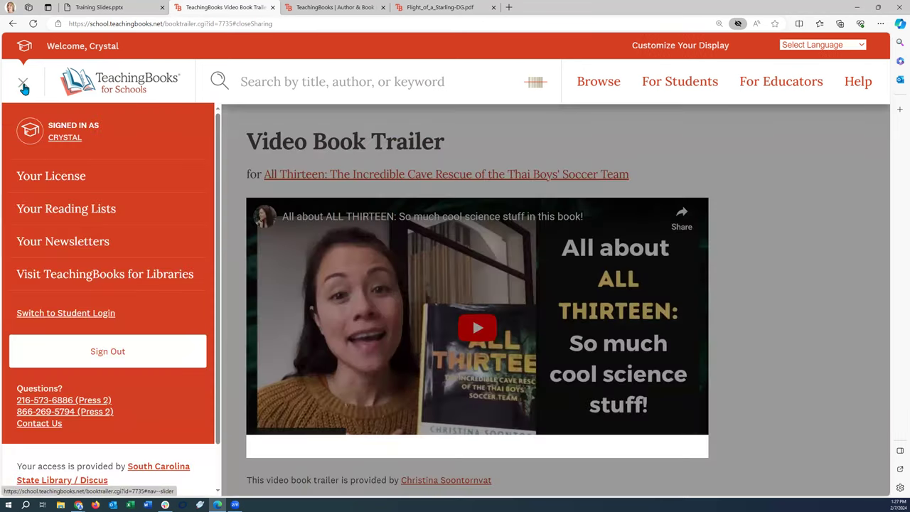
{"action": "left_click", "coordinate": [46, 207]}
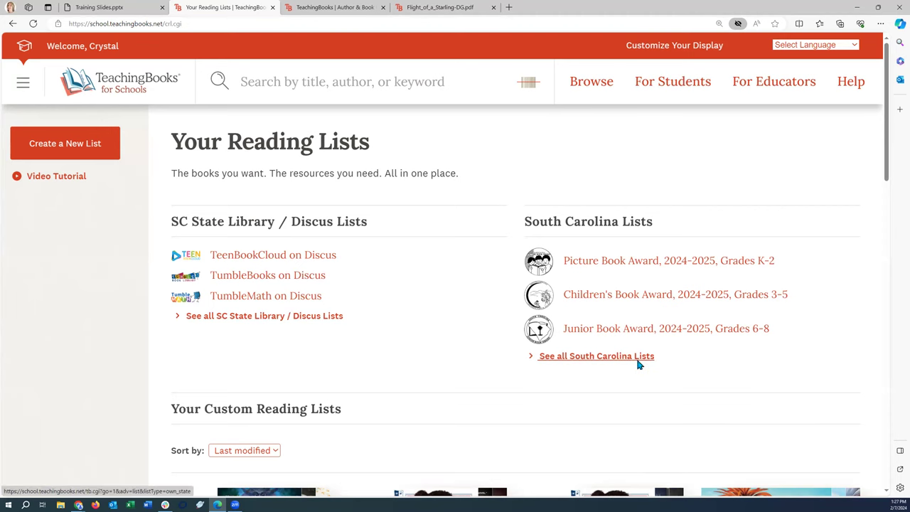
{"action": "scroll", "coordinate": [638, 362], "scroll_direction": "down", "scroll_amount": 4}
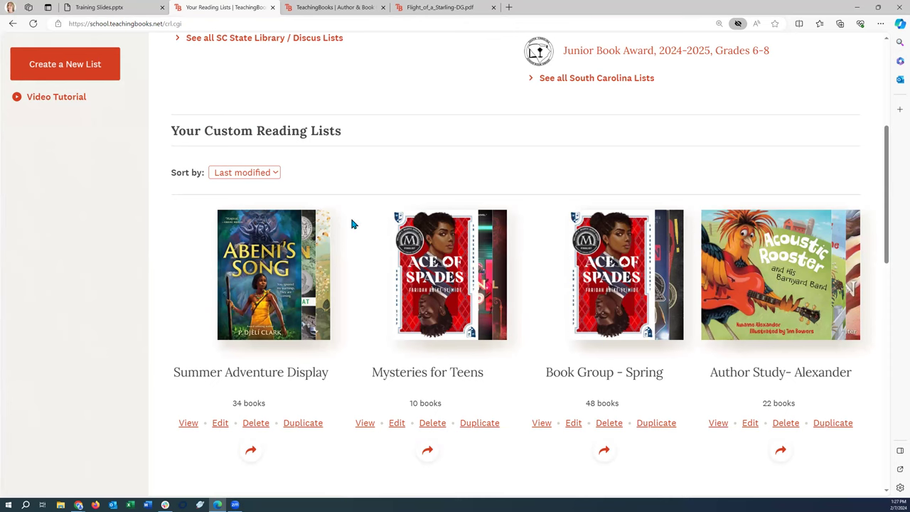
{"action": "scroll", "coordinate": [351, 226], "scroll_direction": "up", "scroll_amount": 5}
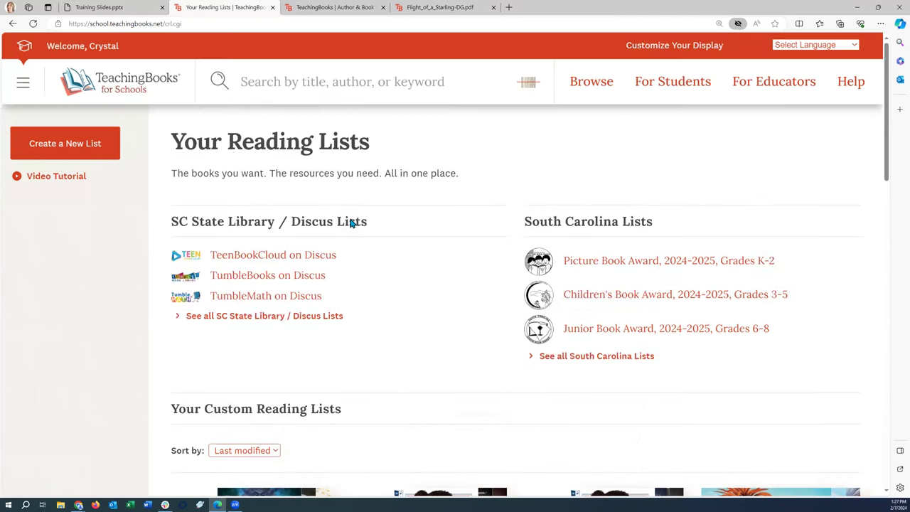
{"action": "scroll", "coordinate": [349, 222], "scroll_direction": "down", "scroll_amount": 4}
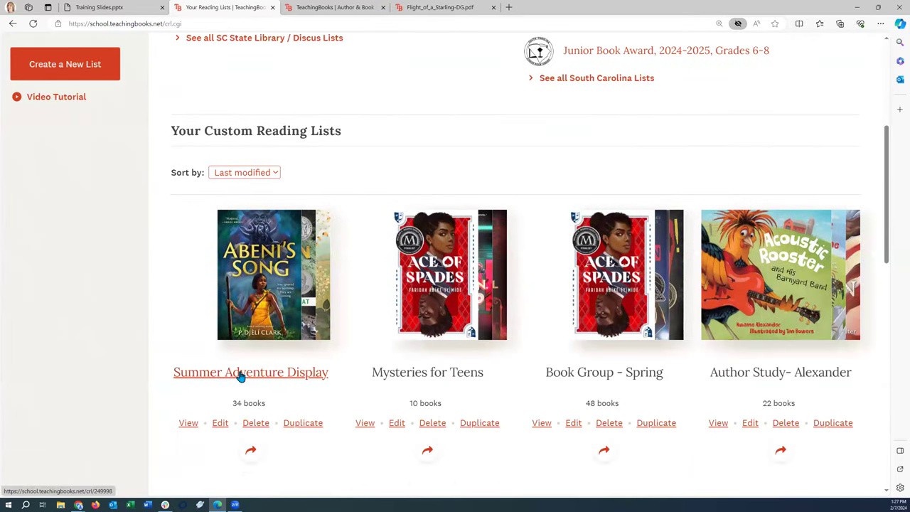
{"action": "left_click", "coordinate": [240, 373]}
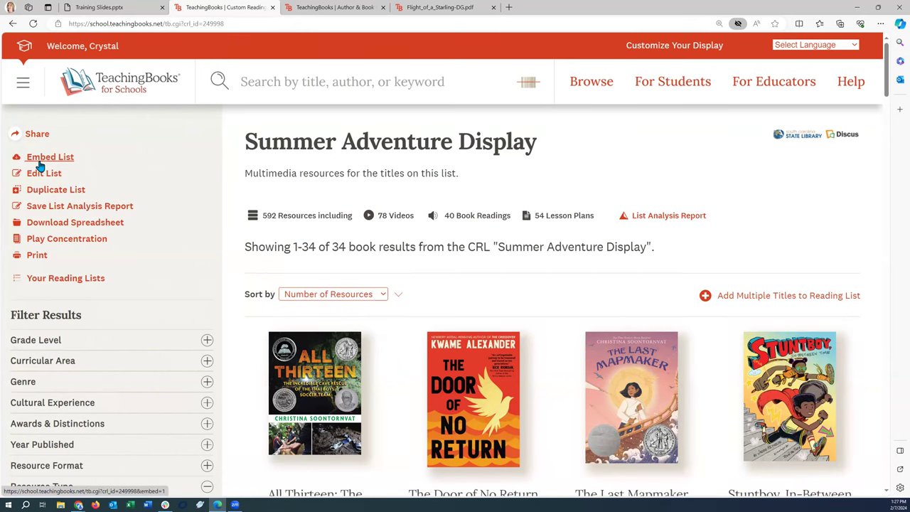
- Open the embed page for the Summer Adventure Display list and examine the webpage code and embedded preview
{"action": "left_click", "coordinate": [43, 162]}
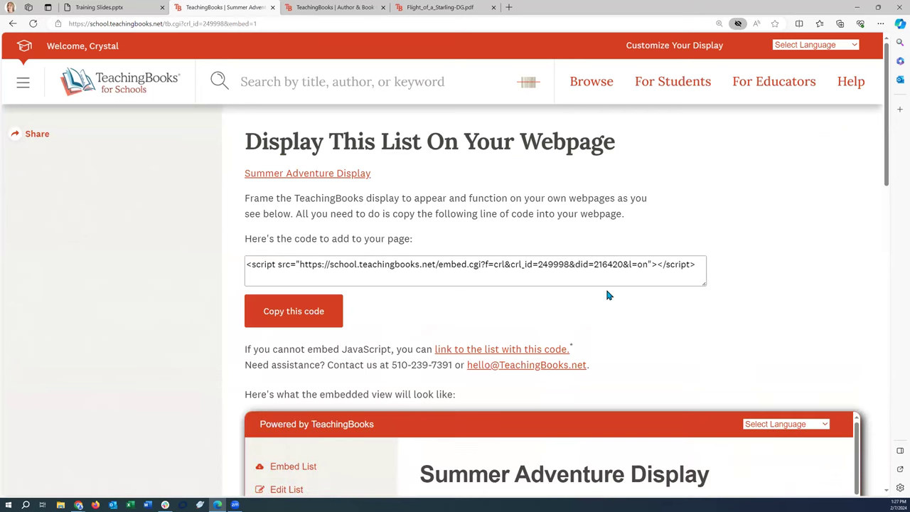
{"action": "scroll", "coordinate": [606, 293], "scroll_direction": "down", "scroll_amount": 1}
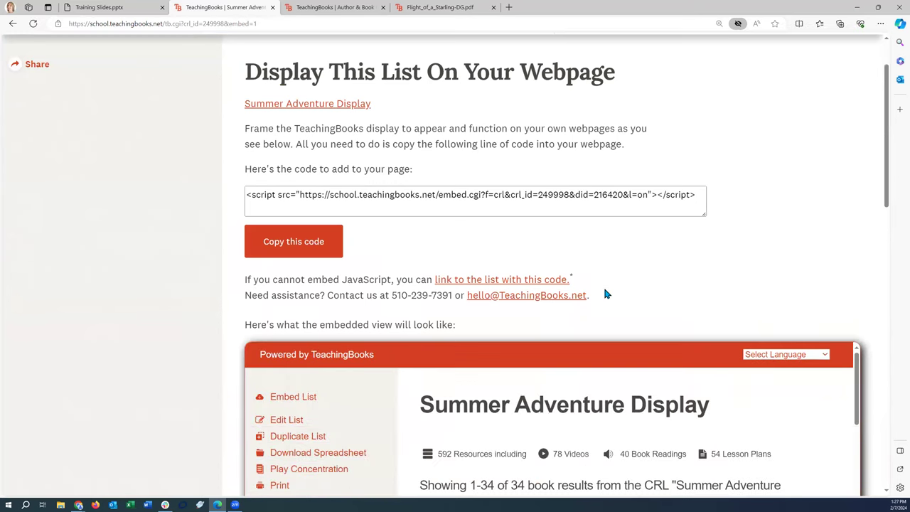
{"action": "scroll", "coordinate": [605, 294], "scroll_direction": "down", "scroll_amount": 5}
{"action": "scroll", "coordinate": [603, 291], "scroll_direction": "up", "scroll_amount": 4}
{"action": "scroll", "coordinate": [87, 303], "scroll_direction": "down", "scroll_amount": 3}
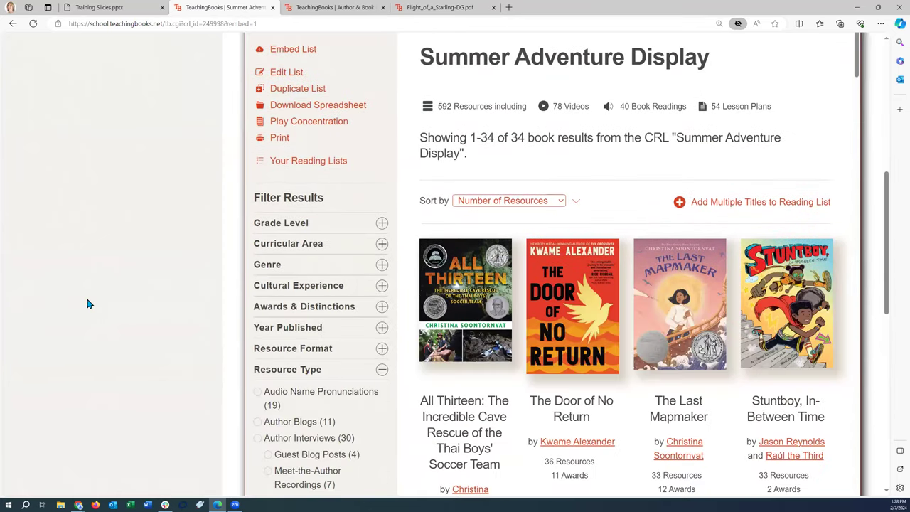
{"action": "scroll", "coordinate": [86, 304], "scroll_direction": "down", "scroll_amount": 2}
{"action": "scroll", "coordinate": [86, 304], "scroll_direction": "up", "scroll_amount": 3}
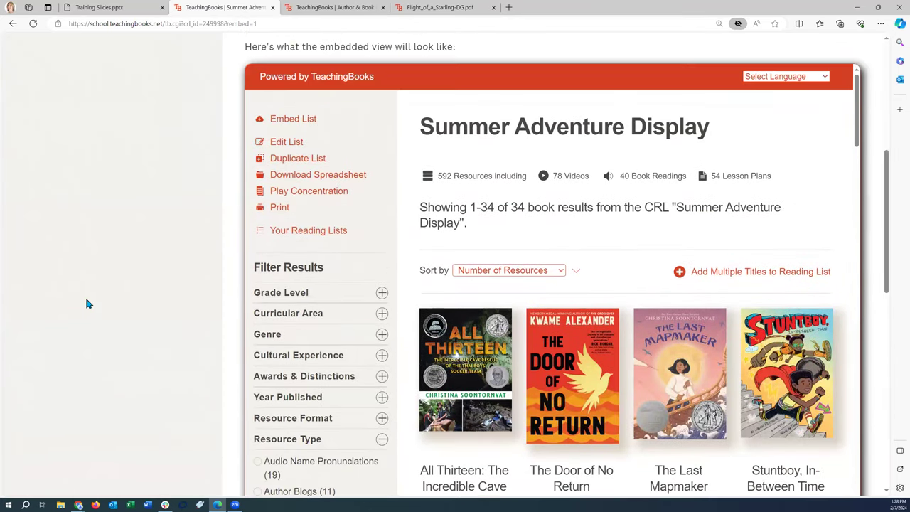
- Try out the embedded list preview by browsing its titles and opening the "All Thirteen" book page, and return to the preview
{"action": "scroll", "coordinate": [707, 345], "scroll_direction": "down", "scroll_amount": 3}
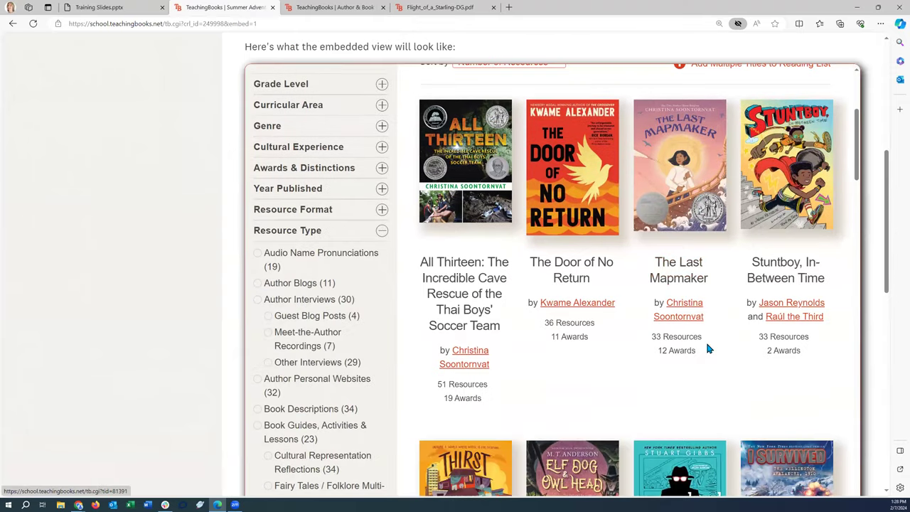
{"action": "scroll", "coordinate": [706, 345], "scroll_direction": "up", "scroll_amount": 3}
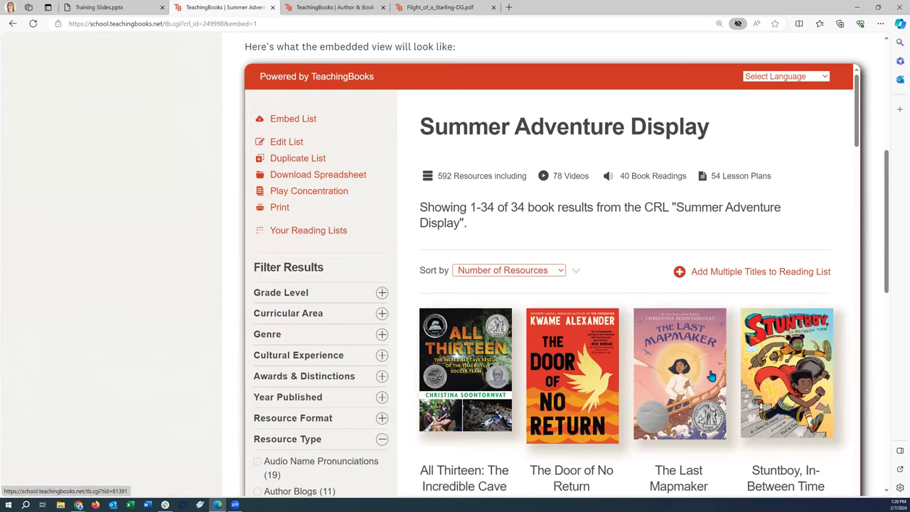
{"action": "scroll", "coordinate": [640, 327], "scroll_direction": "down", "scroll_amount": 2}
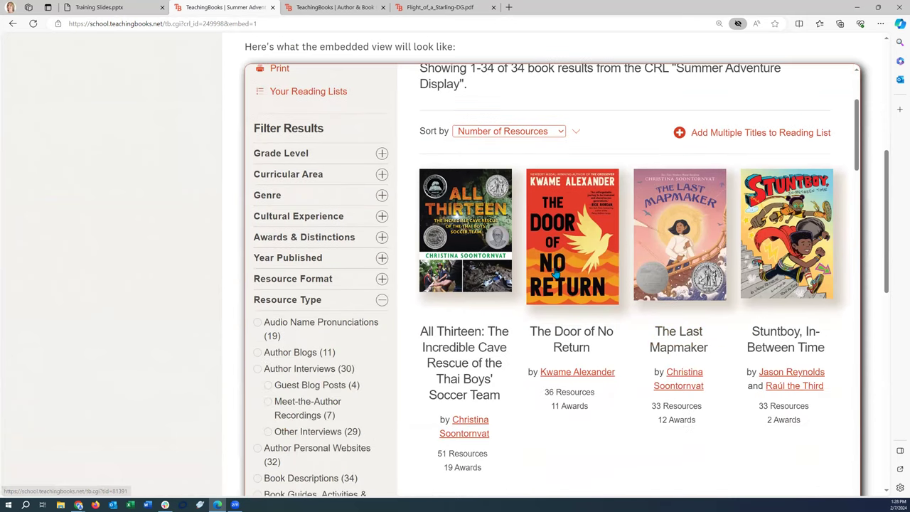
{"action": "left_click", "coordinate": [470, 337]}
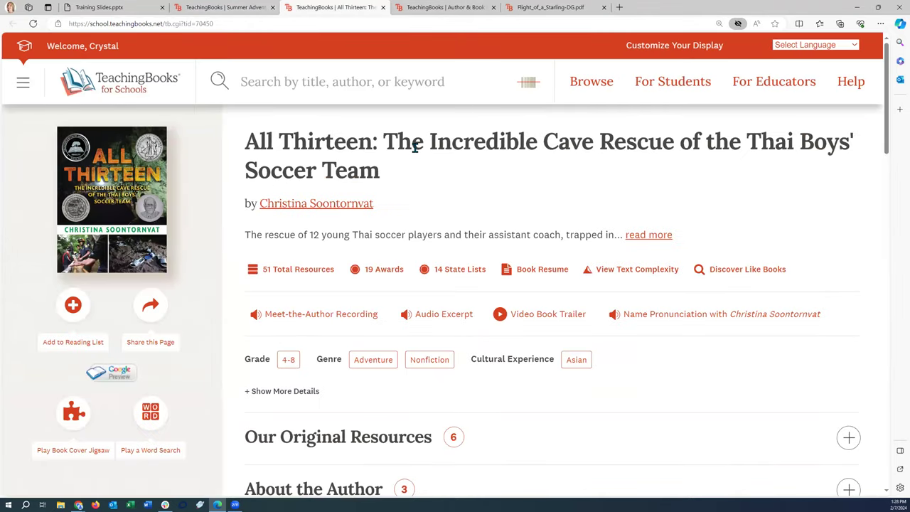
{"action": "left_click", "coordinate": [382, 8]}
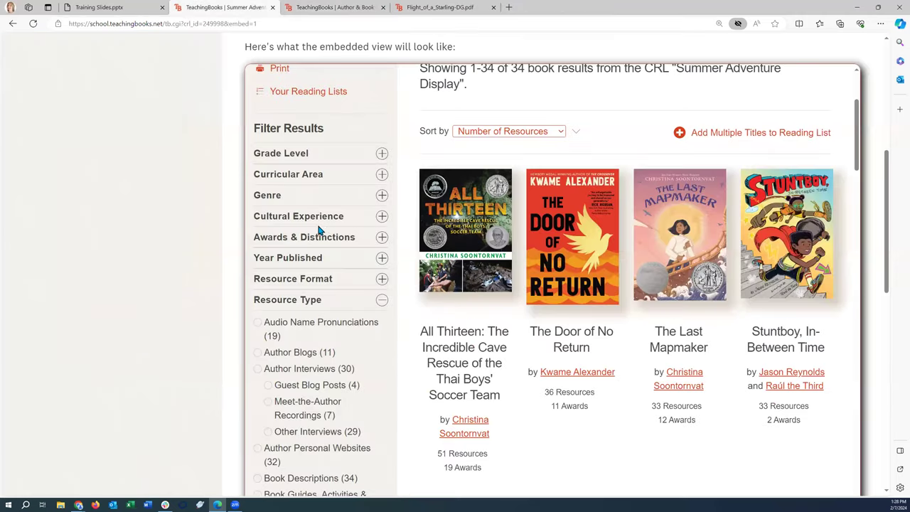
- Return to Your Reading Lists and open the TeenBookCloud on Discus list
{"action": "scroll", "coordinate": [136, 212], "scroll_direction": "up", "scroll_amount": 2}
{"action": "scroll", "coordinate": [135, 213], "scroll_direction": "up", "scroll_amount": 4}
{"action": "left_click", "coordinate": [23, 81]}
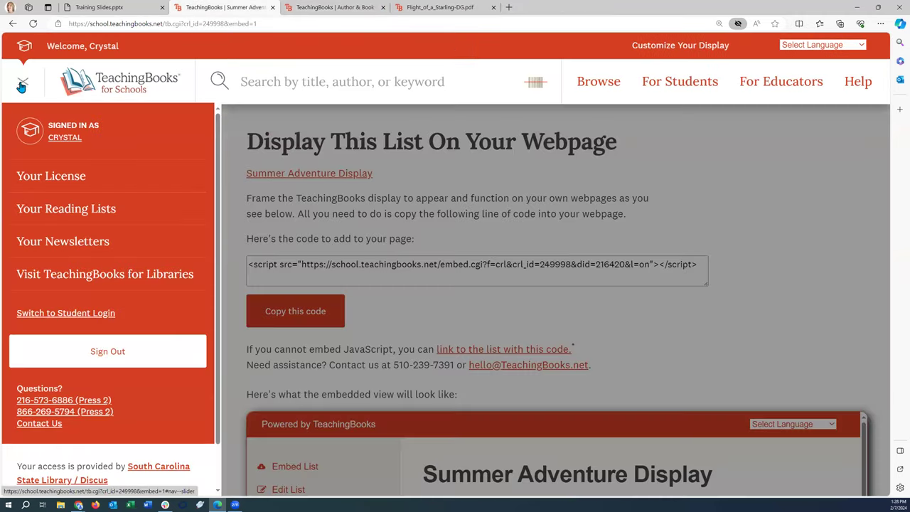
{"action": "left_click", "coordinate": [69, 209]}
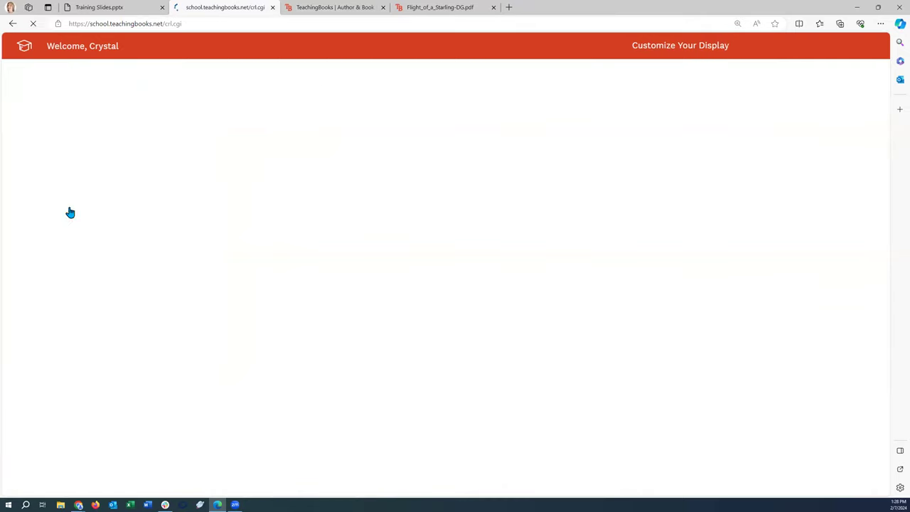
{"action": "left_click", "coordinate": [276, 258]}
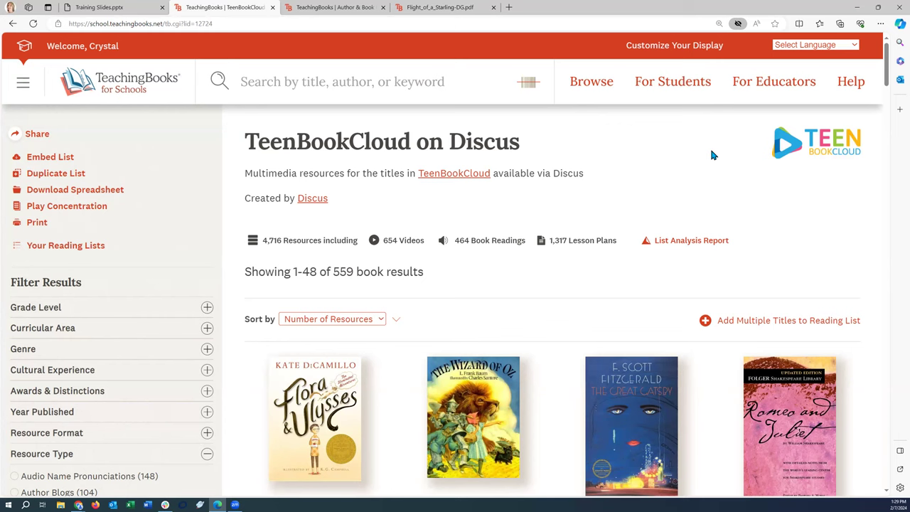
- Open the List Analysis Report for TeenBookCloud on Discus and examine its fiction, Lexile, publication year and cultural experience details
{"action": "left_click", "coordinate": [691, 241]}
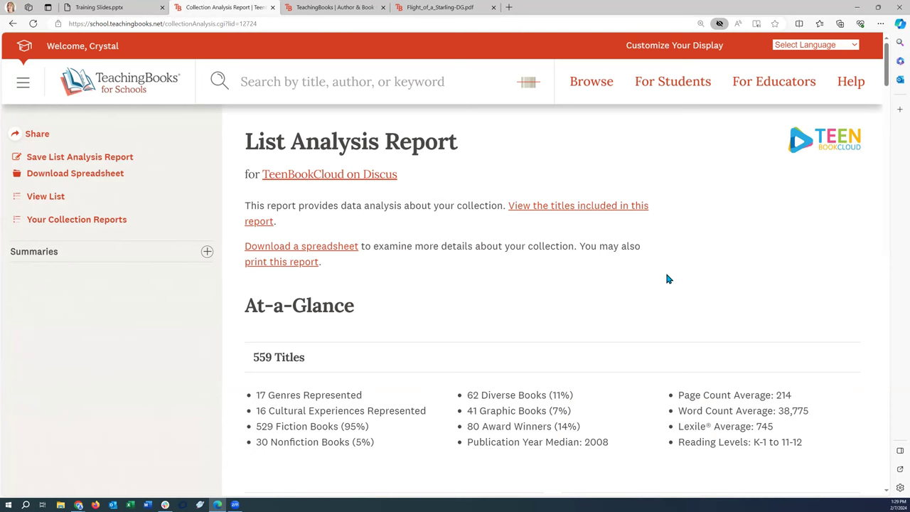
{"action": "scroll", "coordinate": [657, 279], "scroll_direction": "down", "scroll_amount": 2}
{"action": "scroll", "coordinate": [656, 280], "scroll_direction": "down", "scroll_amount": 2}
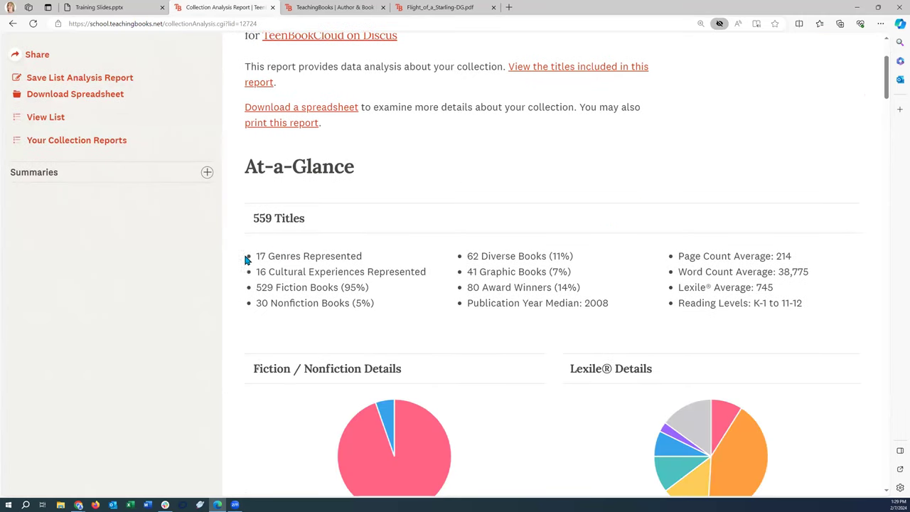
{"action": "scroll", "coordinate": [424, 258], "scroll_direction": "down", "scroll_amount": 3}
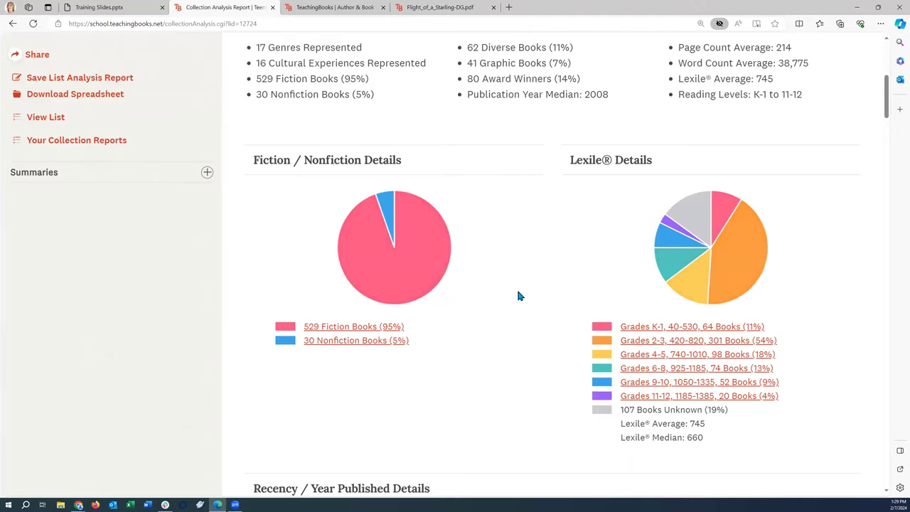
{"action": "scroll", "coordinate": [517, 291], "scroll_direction": "down", "scroll_amount": 5}
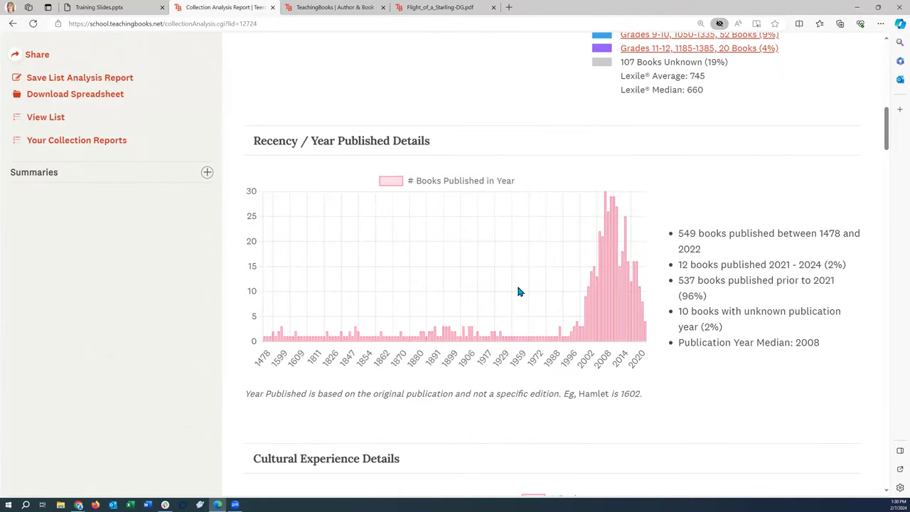
{"action": "scroll", "coordinate": [517, 291], "scroll_direction": "down", "scroll_amount": 6}
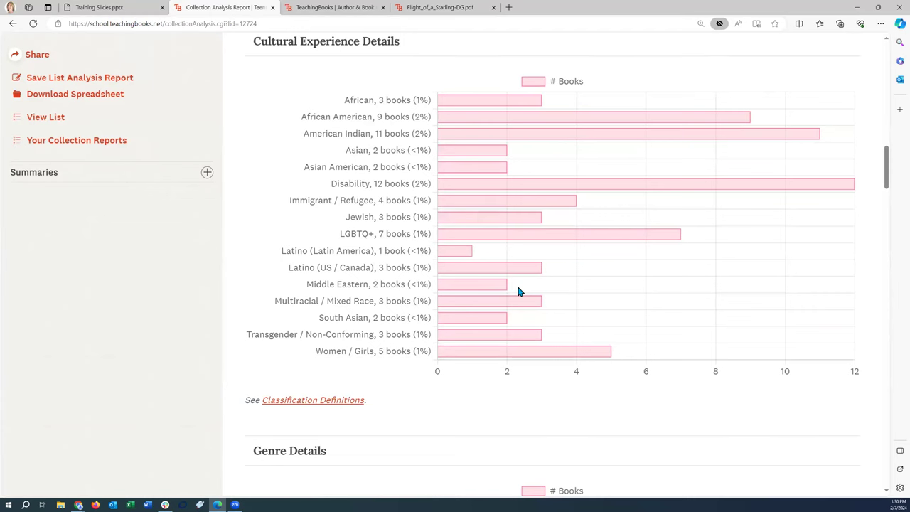
- Examine the TeenBookCloud report's genre, curricular area and Not Included sections, and open the Muslim collection among the missing cultural experiences
{"action": "scroll", "coordinate": [516, 283], "scroll_direction": "up", "scroll_amount": 6}
{"action": "scroll", "coordinate": [517, 286], "scroll_direction": "down", "scroll_amount": 6}
{"action": "scroll", "coordinate": [409, 362], "scroll_direction": "down", "scroll_amount": 5}
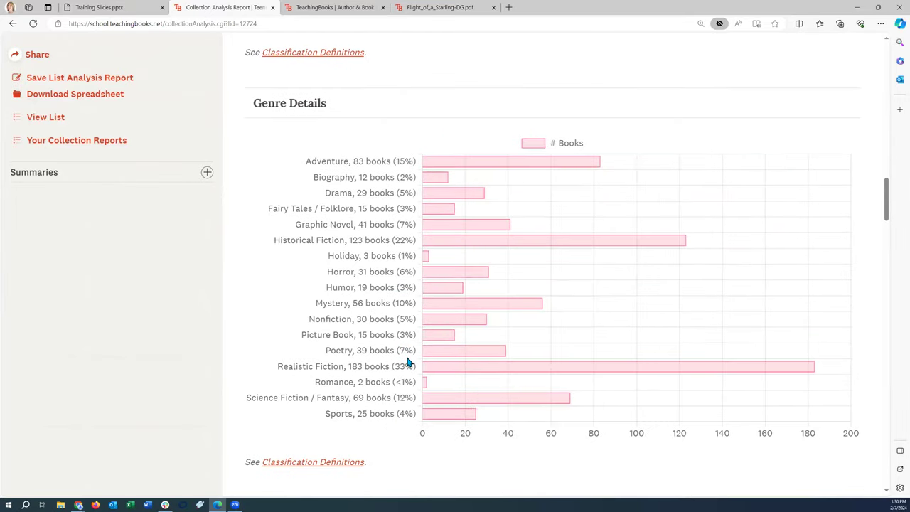
{"action": "scroll", "coordinate": [409, 362], "scroll_direction": "down", "scroll_amount": 4}
{"action": "scroll", "coordinate": [409, 363], "scroll_direction": "down", "scroll_amount": 2}
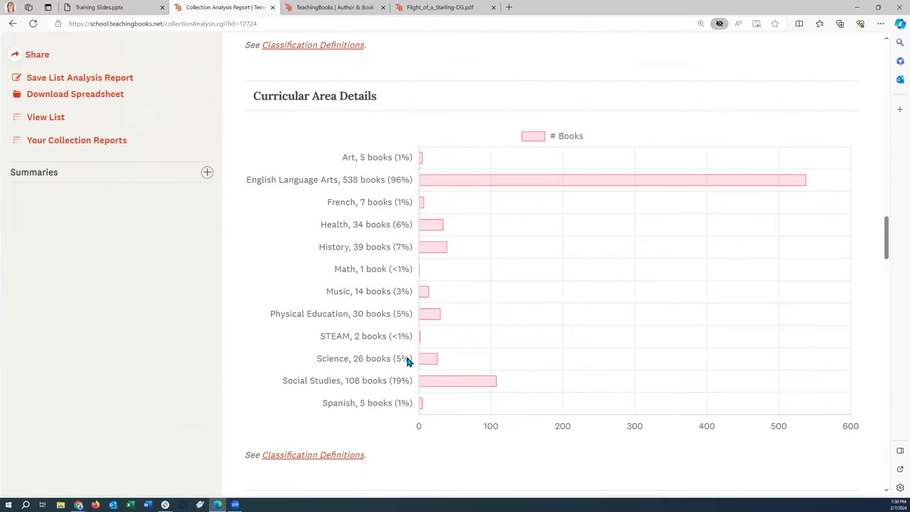
{"action": "scroll", "coordinate": [407, 361], "scroll_direction": "down", "scroll_amount": 4}
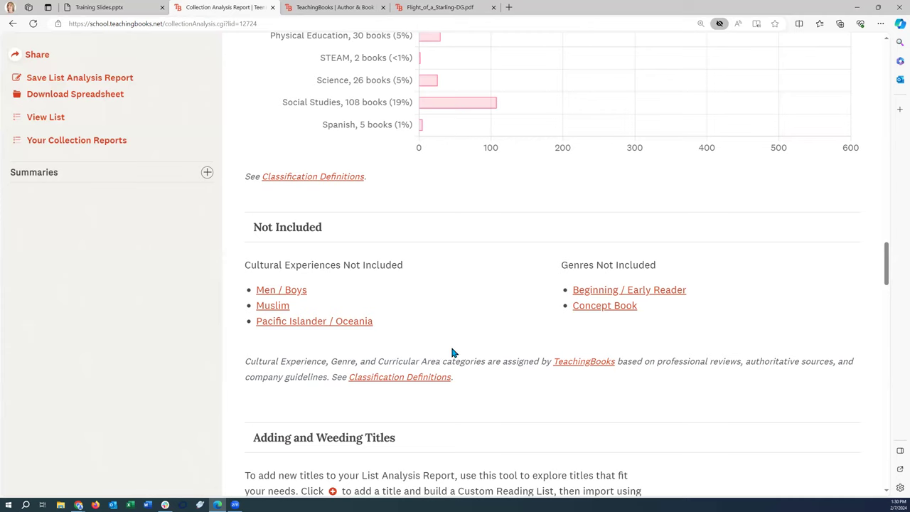
{"action": "left_click", "coordinate": [272, 306]}
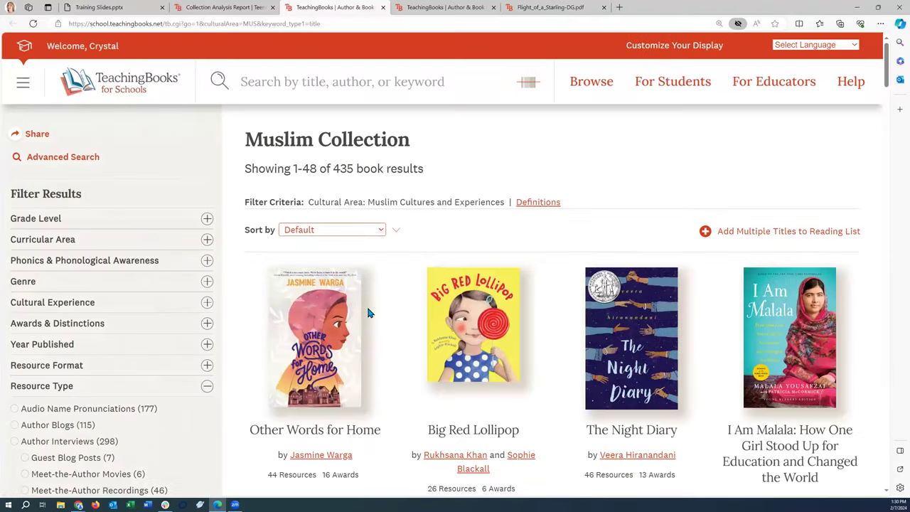
- Return to Your Reading Lists and open the custom list Summer Adventure Display
{"action": "left_click", "coordinate": [24, 85]}
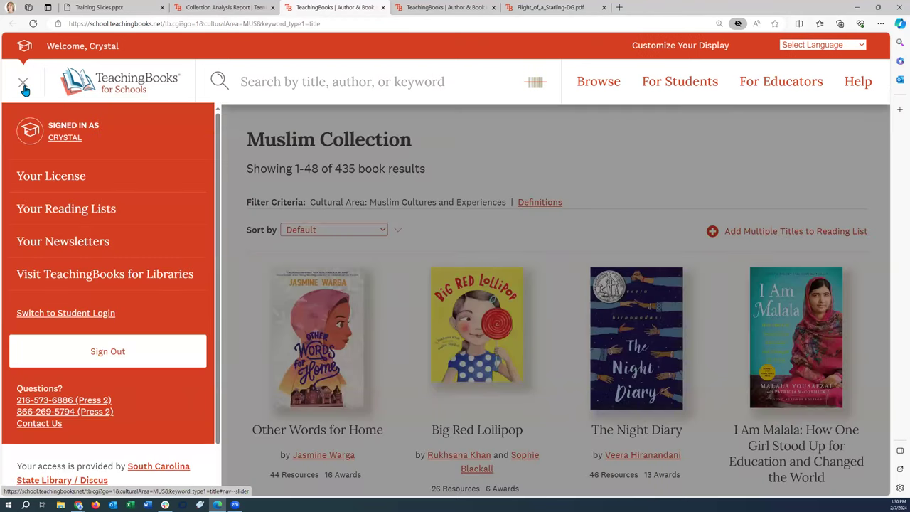
{"action": "left_click", "coordinate": [81, 214]}
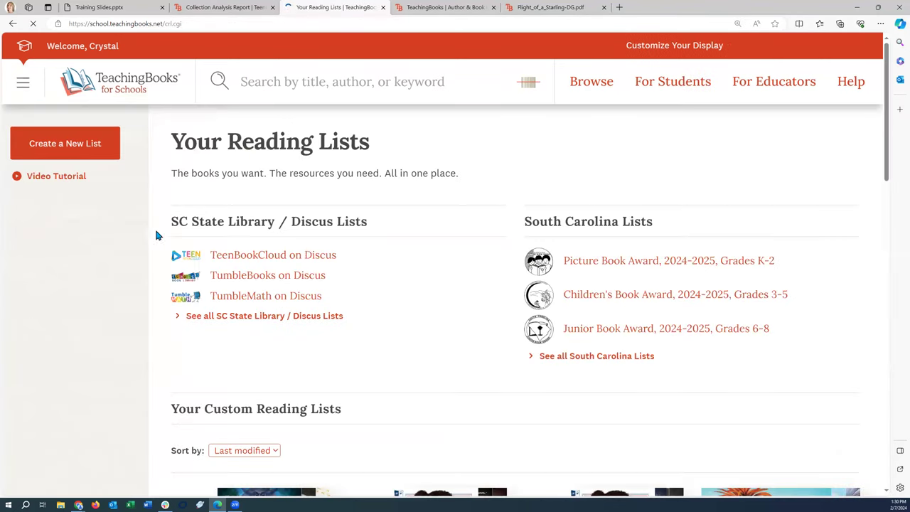
{"action": "scroll", "coordinate": [307, 249], "scroll_direction": "down", "scroll_amount": 5}
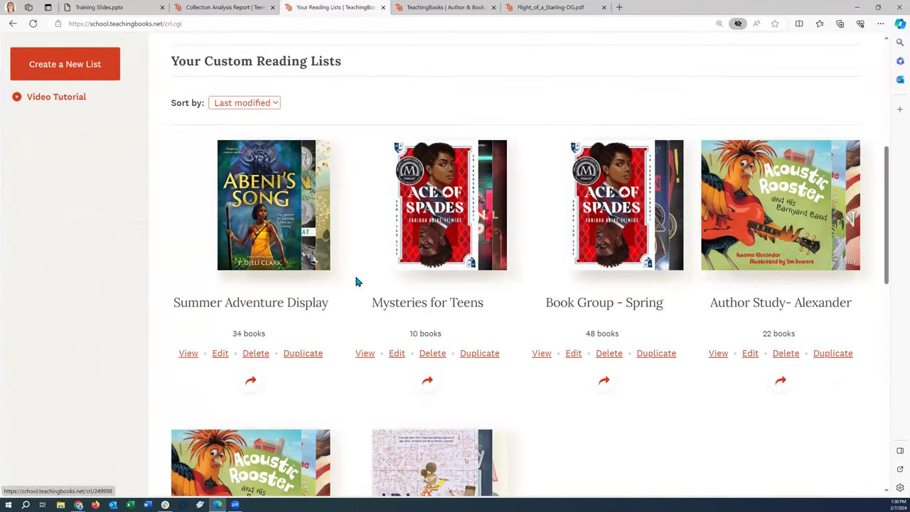
{"action": "left_click", "coordinate": [189, 355]}
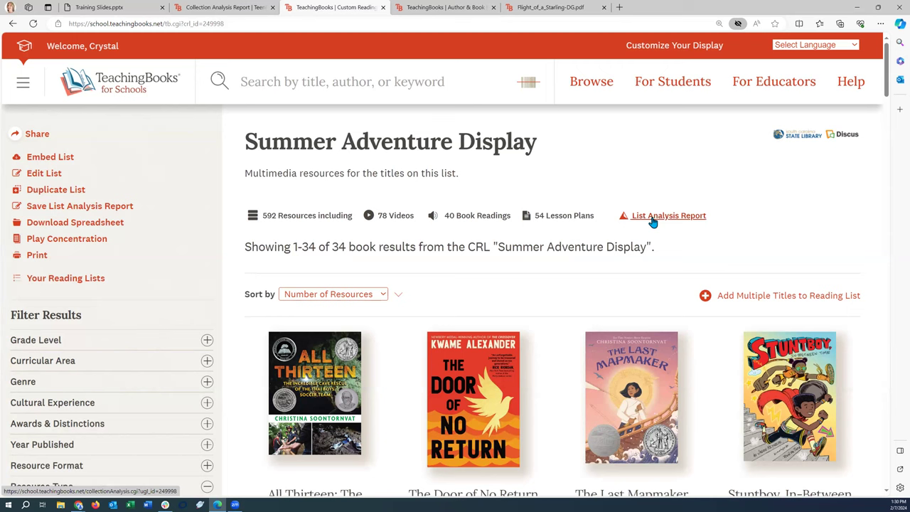
- Open the List Analysis Report for Summer Adventure Display and examine its Lexile, publication year, cultural experience, genre and Not Included details
{"action": "left_click", "coordinate": [652, 216]}
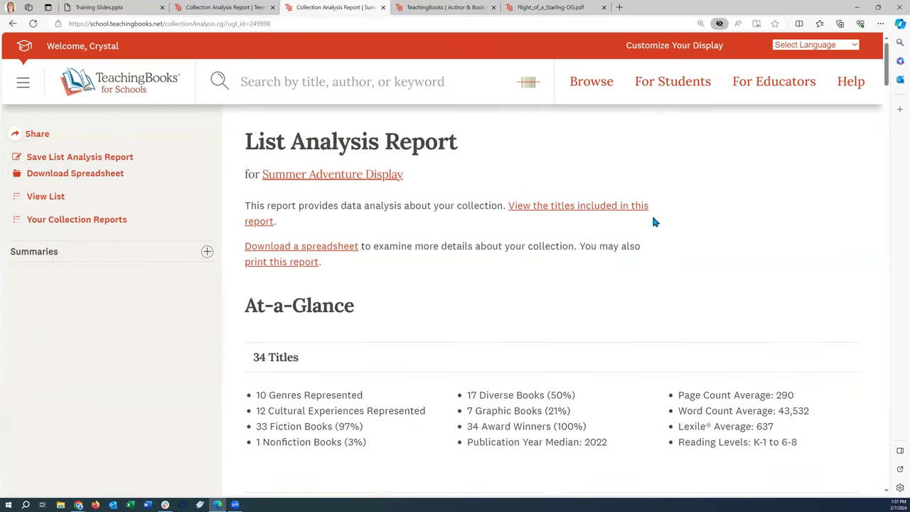
{"action": "scroll", "coordinate": [654, 222], "scroll_direction": "down", "scroll_amount": 3}
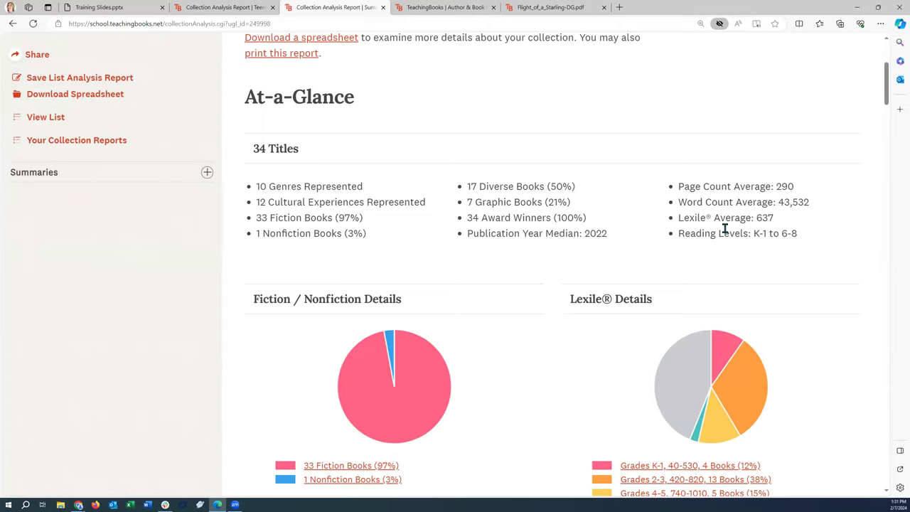
{"action": "scroll", "coordinate": [569, 355], "scroll_direction": "down", "scroll_amount": 3}
{"action": "scroll", "coordinate": [572, 354], "scroll_direction": "down", "scroll_amount": 1}
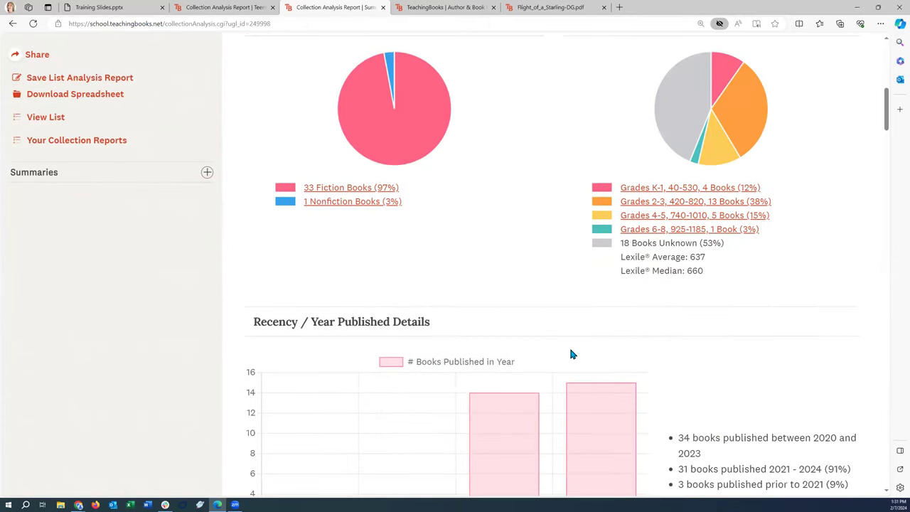
{"action": "scroll", "coordinate": [572, 353], "scroll_direction": "down", "scroll_amount": 3}
{"action": "scroll", "coordinate": [570, 352], "scroll_direction": "down", "scroll_amount": 2}
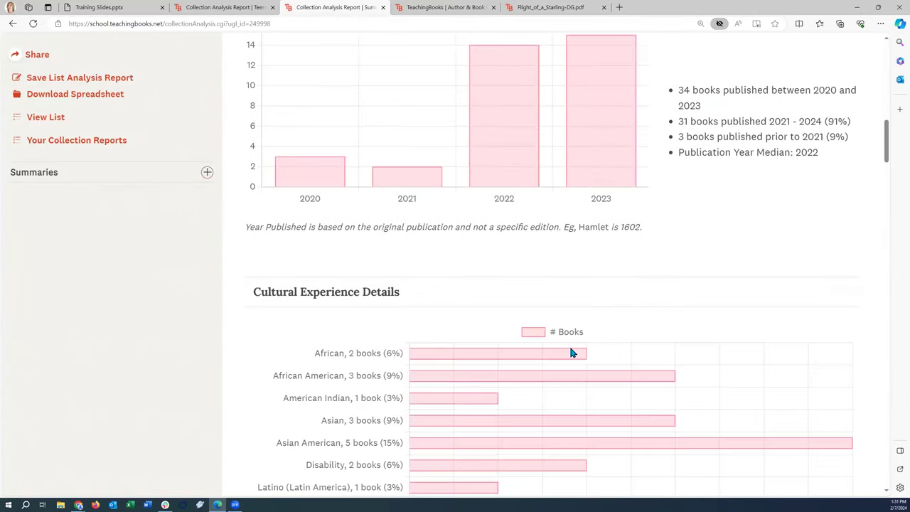
{"action": "scroll", "coordinate": [571, 351], "scroll_direction": "up", "scroll_amount": 3}
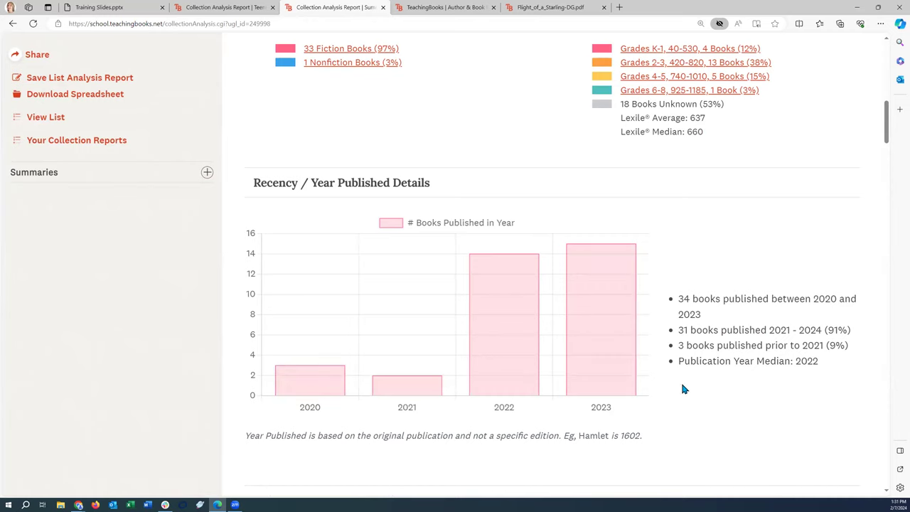
{"action": "scroll", "coordinate": [684, 388], "scroll_direction": "down", "scroll_amount": 6}
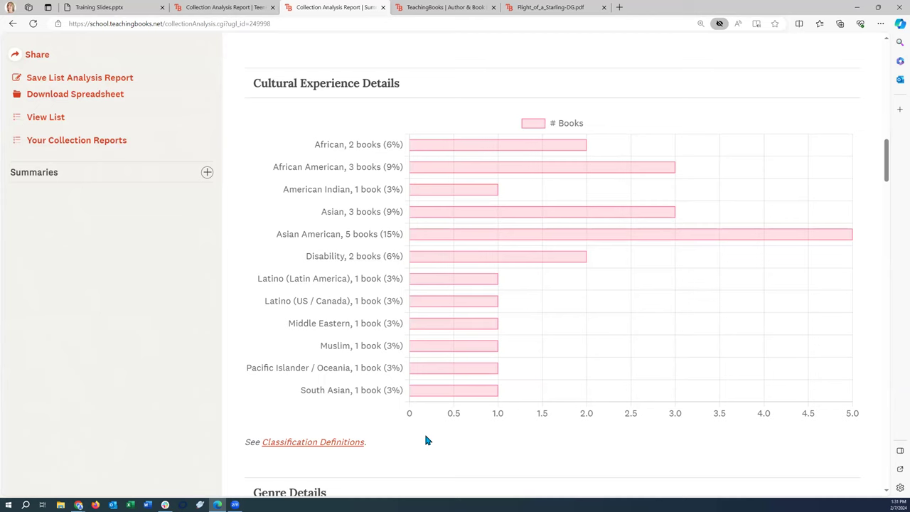
{"action": "scroll", "coordinate": [427, 441], "scroll_direction": "down", "scroll_amount": 5}
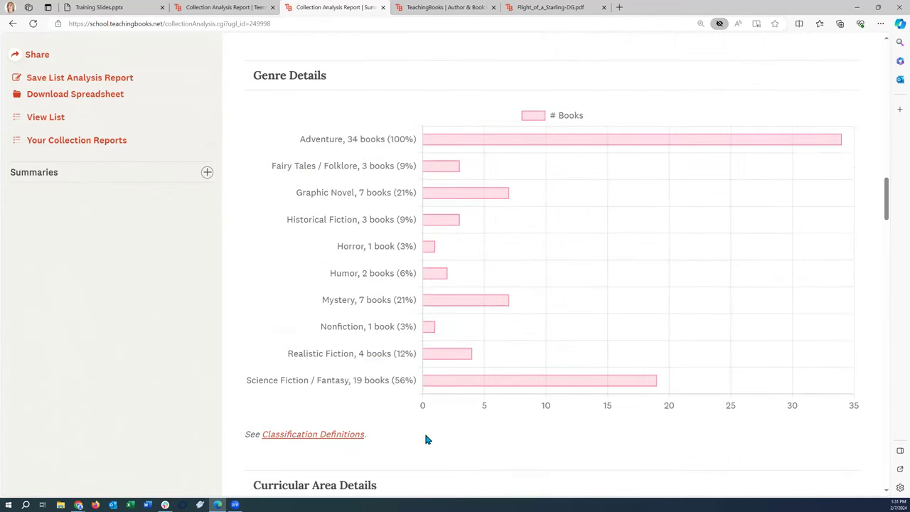
{"action": "mouse_move", "coordinate": [463, 147]}
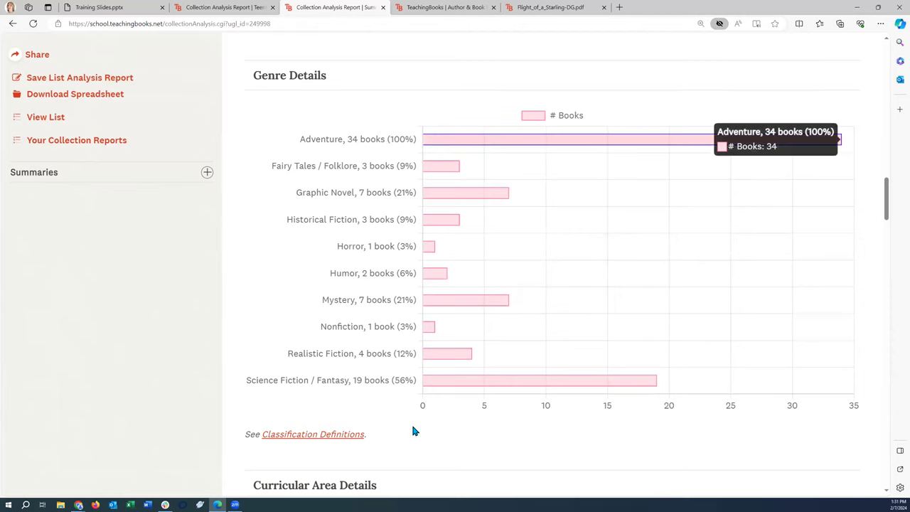
{"action": "scroll", "coordinate": [413, 427], "scroll_direction": "down", "scroll_amount": 5}
{"action": "scroll", "coordinate": [412, 425], "scroll_direction": "down", "scroll_amount": 5}
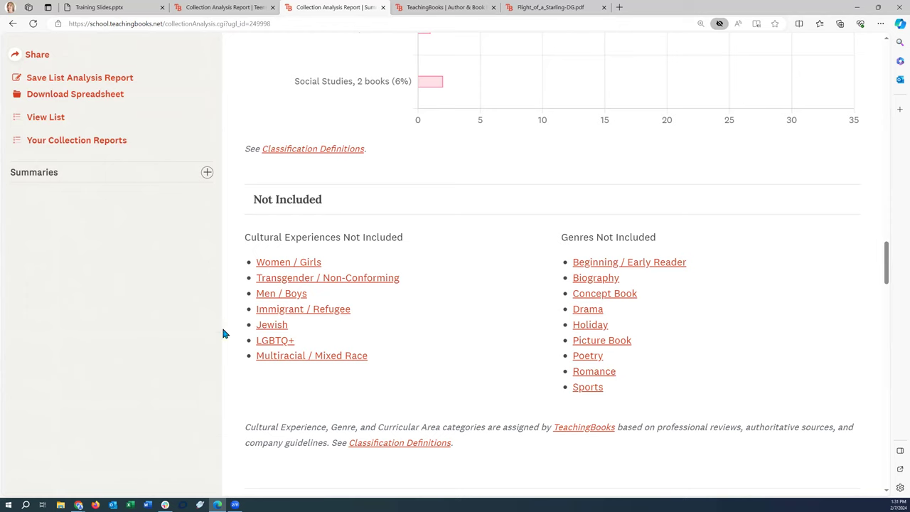
- Open the Women / Girls collection from the cultural experiences not included and filter it to grade level 4-8
{"action": "left_click", "coordinate": [280, 266]}
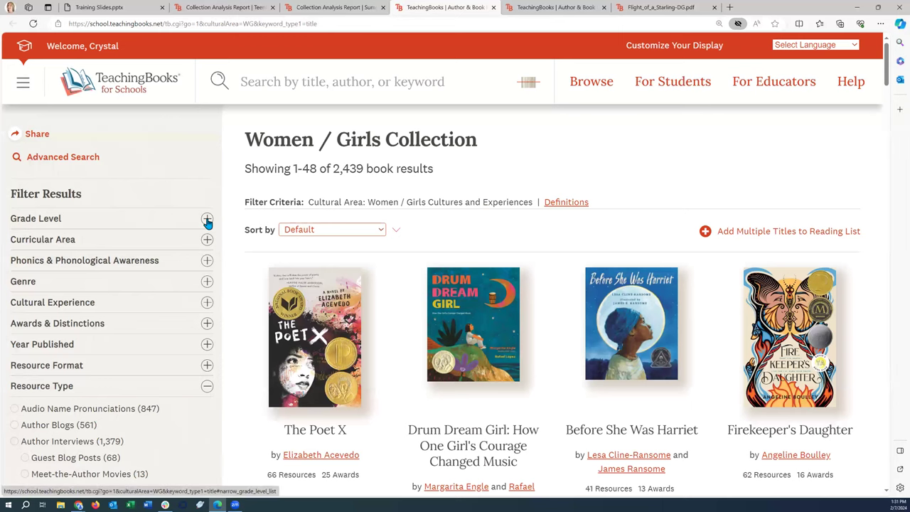
{"action": "left_click", "coordinate": [207, 218]}
{"action": "left_click", "coordinate": [15, 277]}
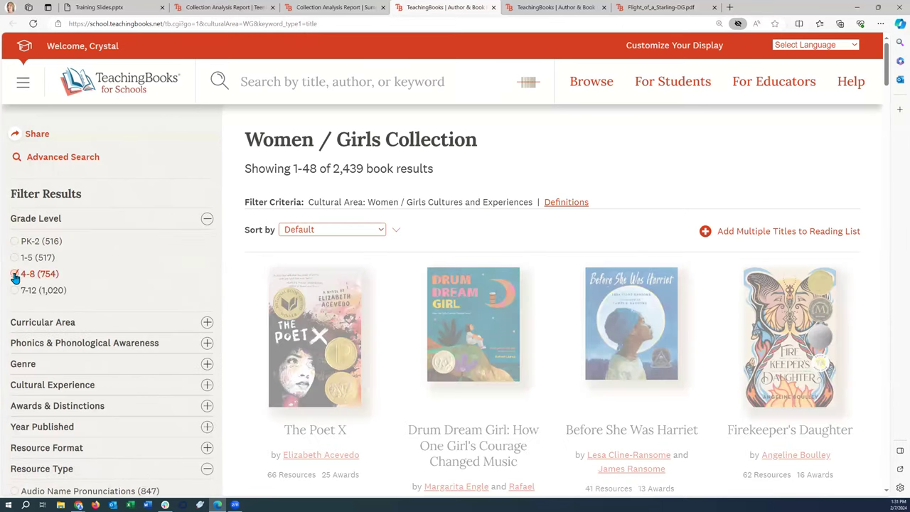
- Narrow the Women / Girls collection to titles with Book Trailers that are Recent Award Winners
{"action": "scroll", "coordinate": [175, 327], "scroll_direction": "down", "scroll_amount": 3}
{"action": "scroll", "coordinate": [175, 331], "scroll_direction": "down", "scroll_amount": 2}
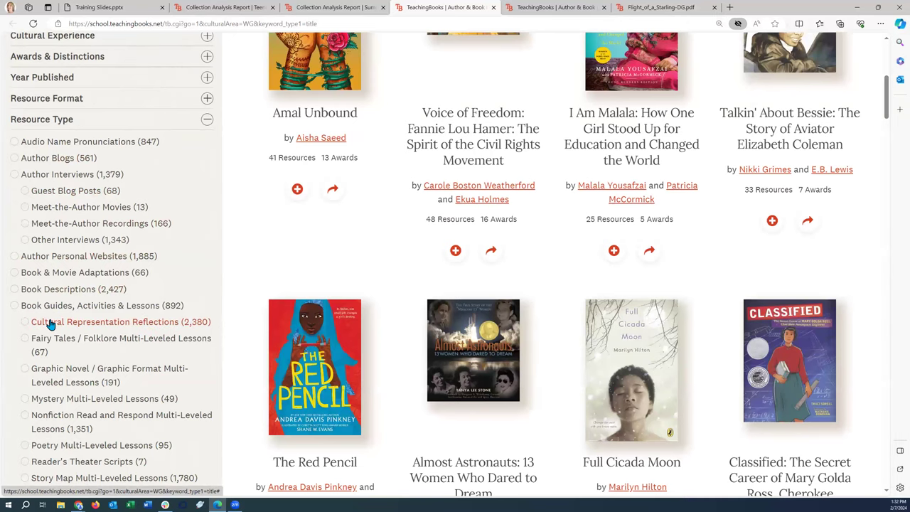
{"action": "scroll", "coordinate": [49, 327], "scroll_direction": "down", "scroll_amount": 2}
{"action": "left_click", "coordinate": [15, 421]}
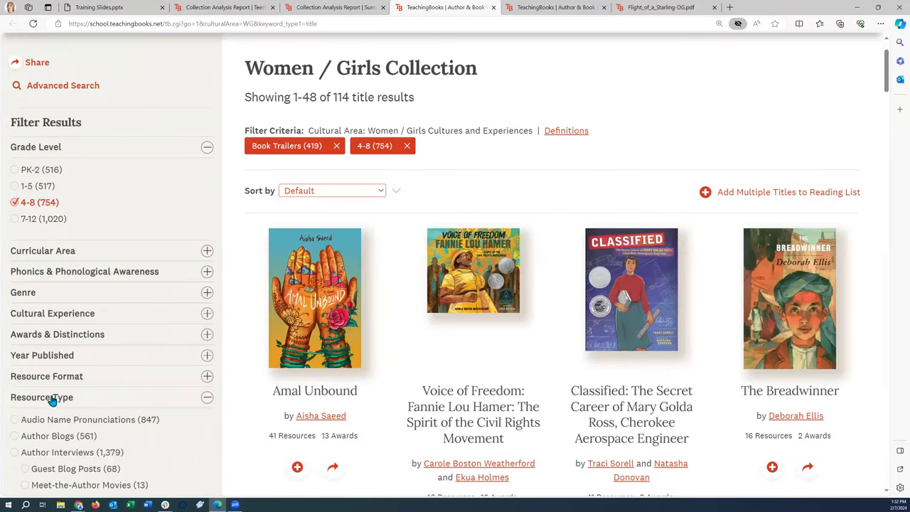
{"action": "left_click", "coordinate": [207, 336]}
{"action": "left_click", "coordinate": [15, 373]}
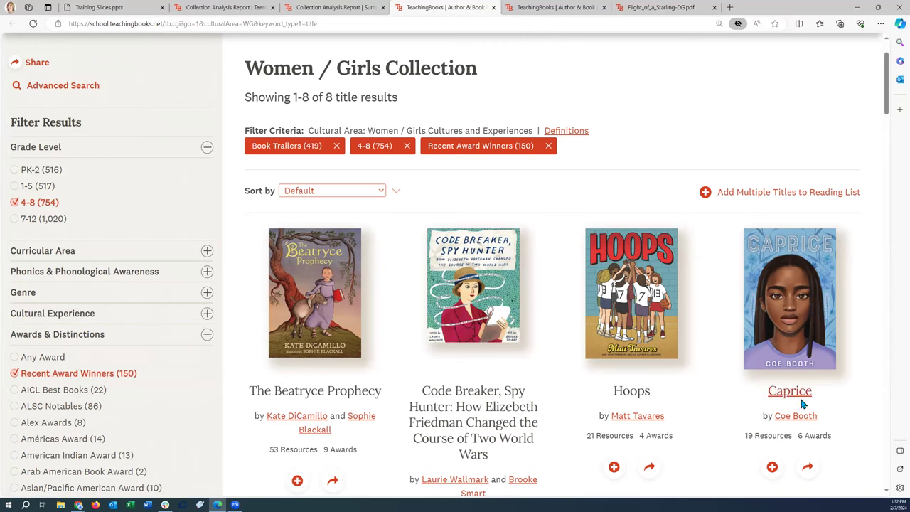
- Try to add the book Caprice to the Summer Adventure Display reading list
{"action": "scroll", "coordinate": [744, 400], "scroll_direction": "down", "scroll_amount": 1}
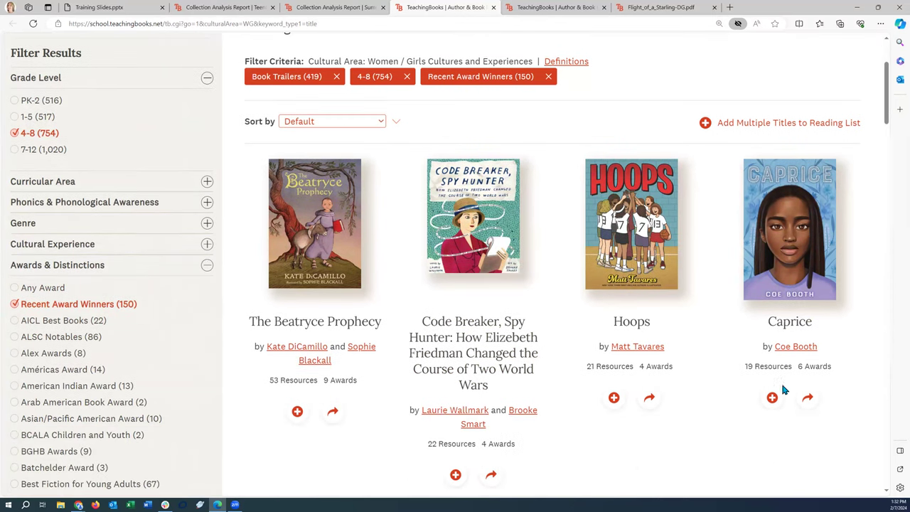
{"action": "left_click", "coordinate": [772, 398]}
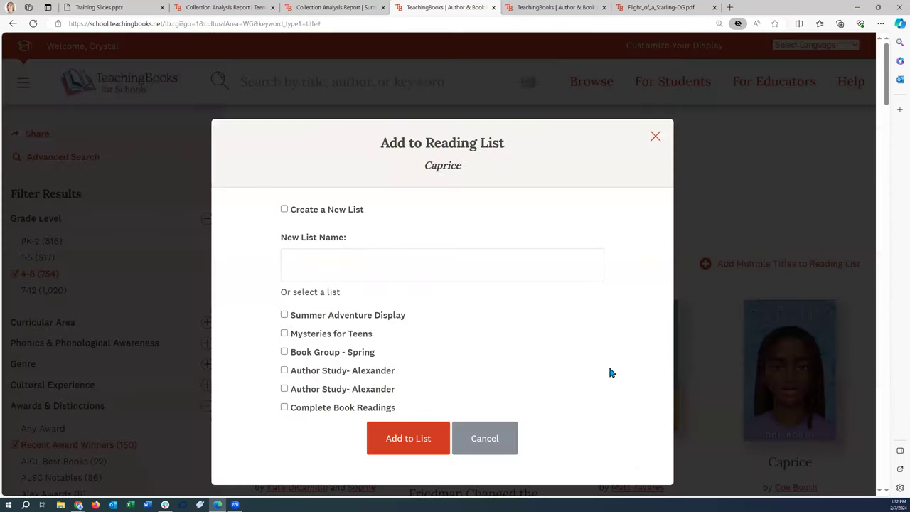
{"action": "left_click", "coordinate": [284, 315]}
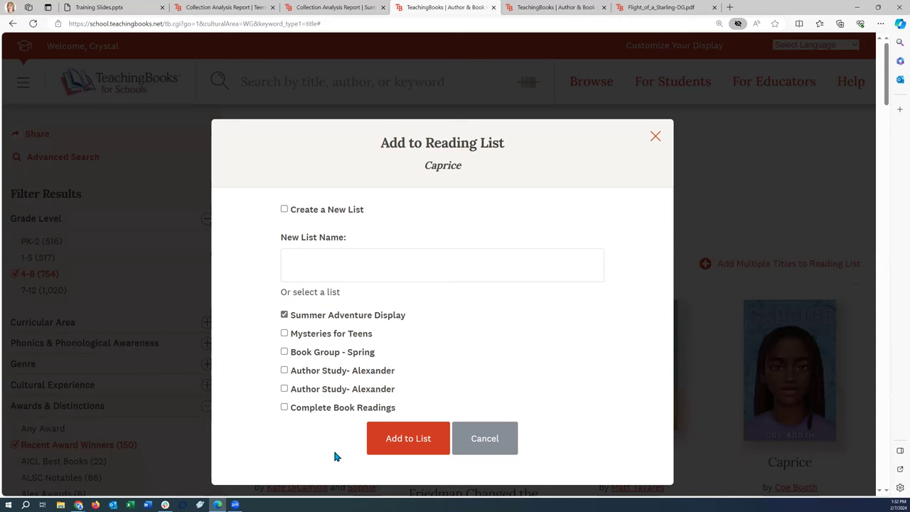
{"action": "left_click", "coordinate": [800, 375]}
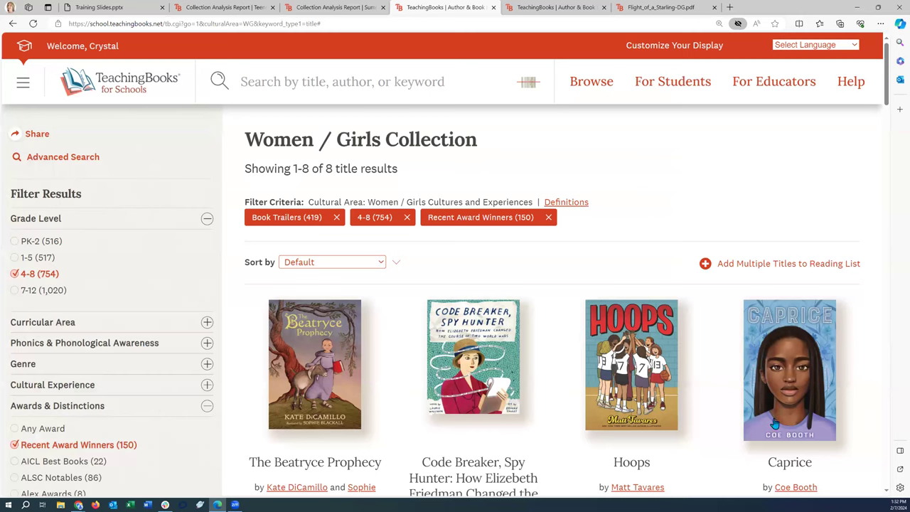
- Filter the Women / Girls results by the Adventure genre and remove the Recent Award Winners filter
{"action": "scroll", "coordinate": [171, 331], "scroll_direction": "down", "scroll_amount": 2}
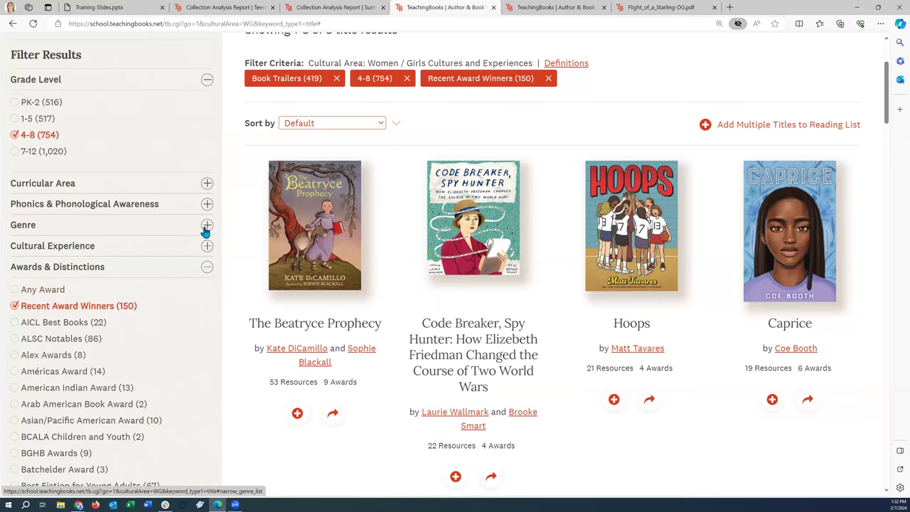
{"action": "left_click", "coordinate": [207, 226]}
{"action": "left_click", "coordinate": [14, 249]}
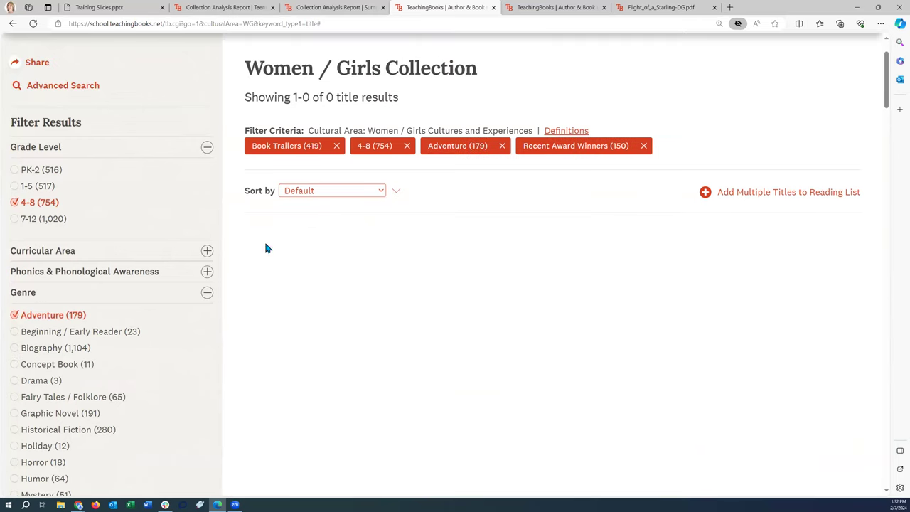
{"action": "left_click", "coordinate": [643, 147]}
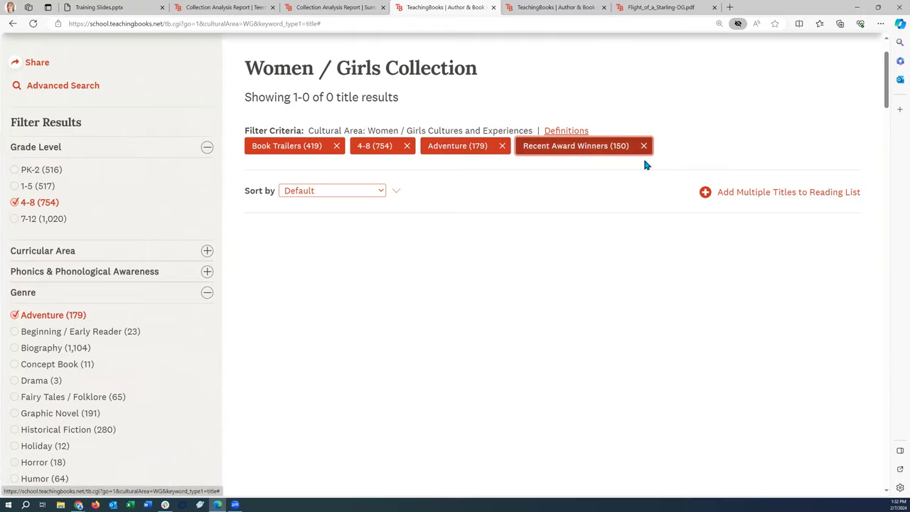
{"action": "scroll", "coordinate": [601, 334], "scroll_direction": "down", "scroll_amount": 1}
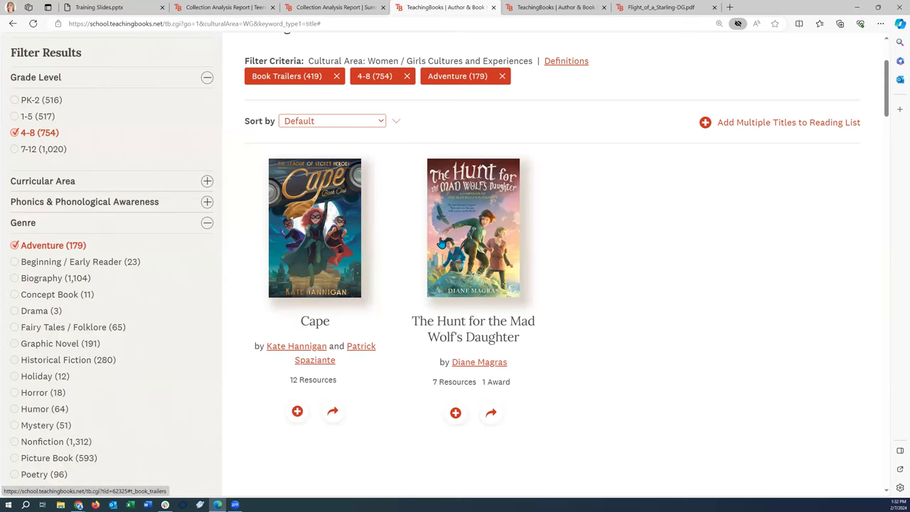
- Go back from the Women / Girls results to Your Reading Lists and reopen the Summer Adventure Display list
{"action": "scroll", "coordinate": [148, 177], "scroll_direction": "up", "scroll_amount": 2}
{"action": "left_click", "coordinate": [22, 84]}
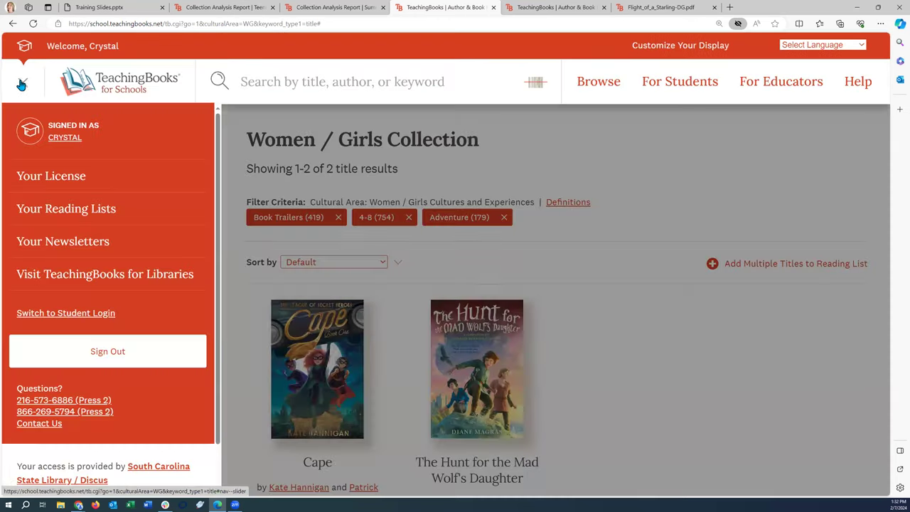
{"action": "left_click", "coordinate": [54, 213]}
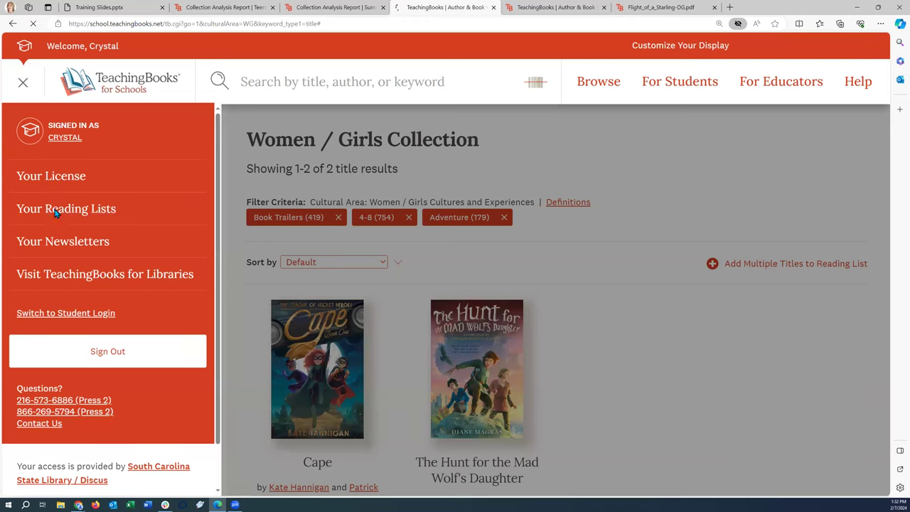
{"action": "scroll", "coordinate": [241, 461], "scroll_direction": "down", "scroll_amount": 3}
{"action": "left_click", "coordinate": [244, 442]}
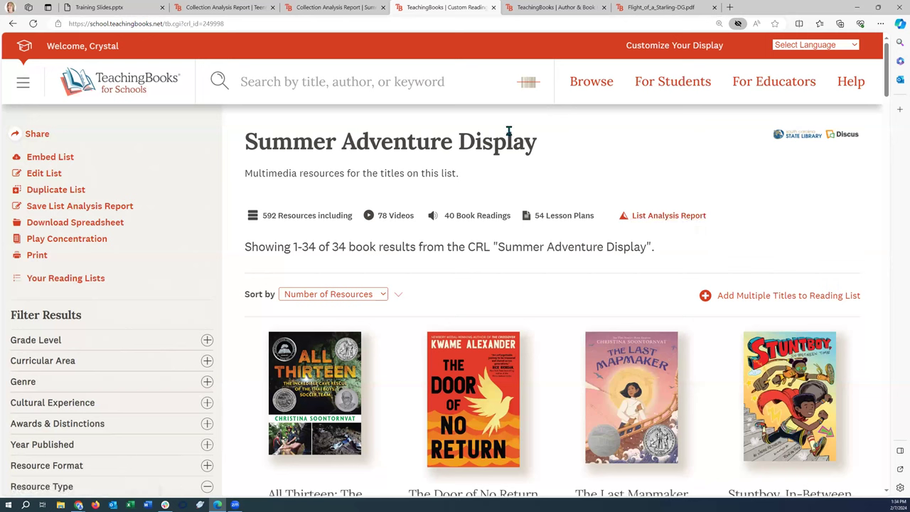
- Search the site for "monsters" and open the results for the subject Monsters
{"action": "left_click", "coordinate": [284, 86]}
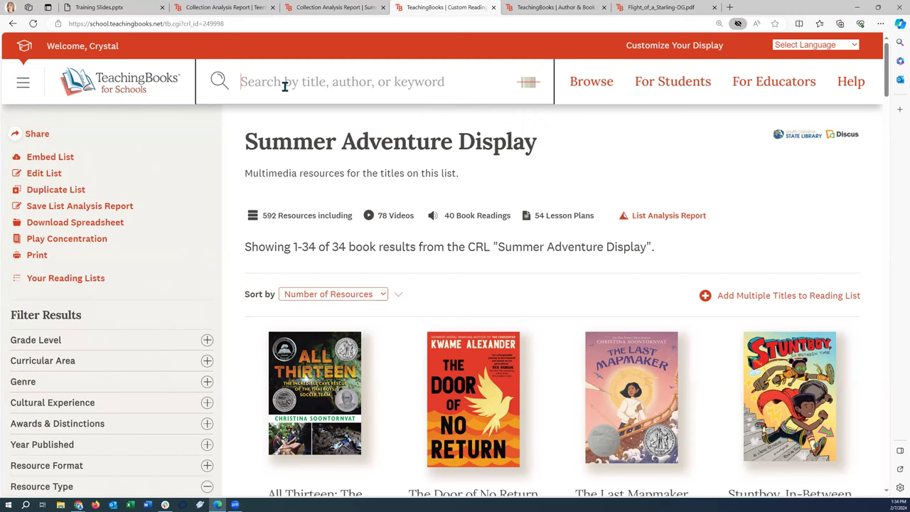
{"action": "type", "text": "monster"}
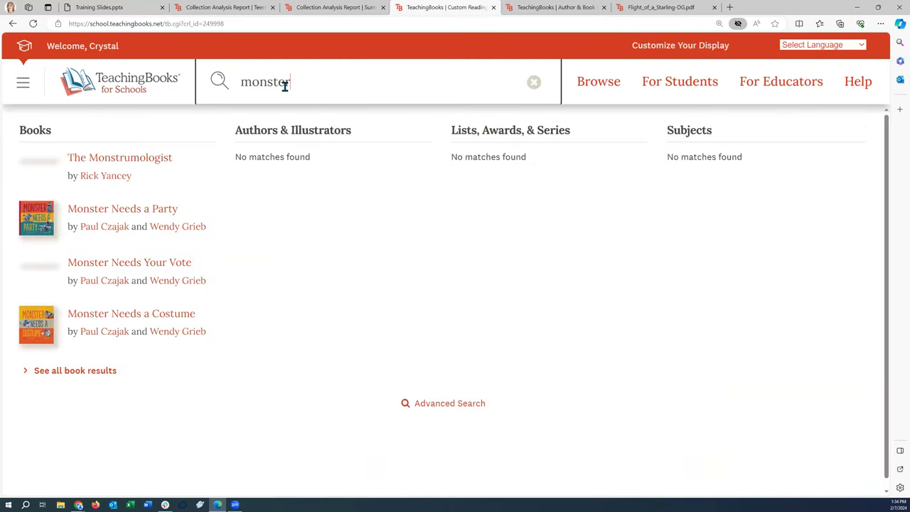
{"action": "type", "text": "s"}
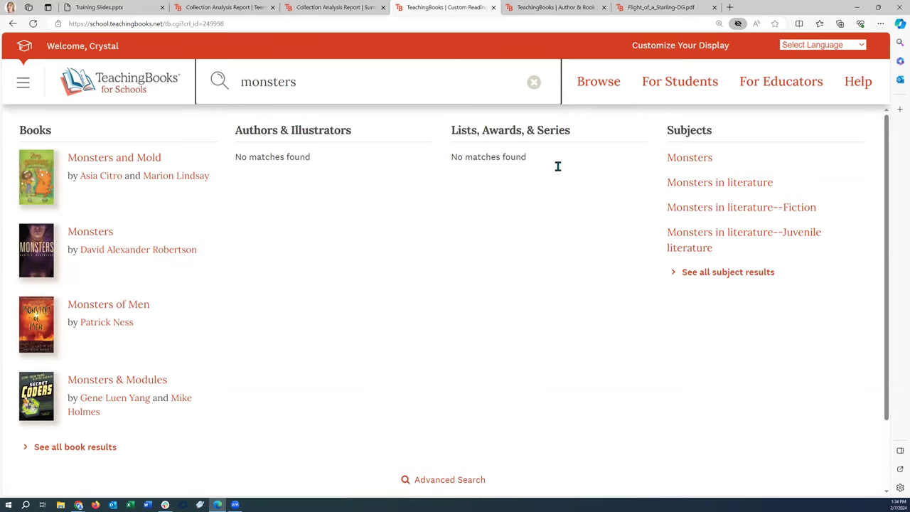
{"action": "left_click", "coordinate": [698, 159]}
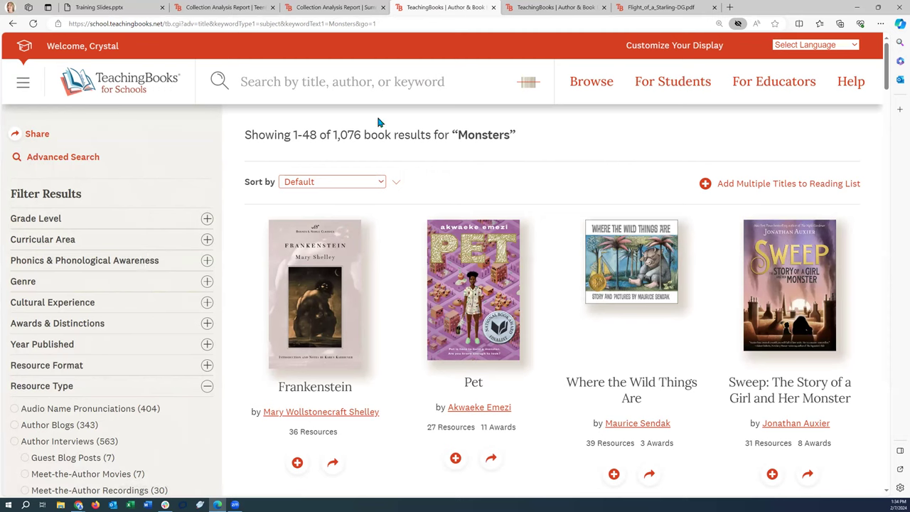
- Find the book Healer of the Water Monster and list similar books sharing the subject Monsters--Fiction
{"action": "left_click", "coordinate": [263, 81]}
{"action": "type", "text": "healer of the water mo"}
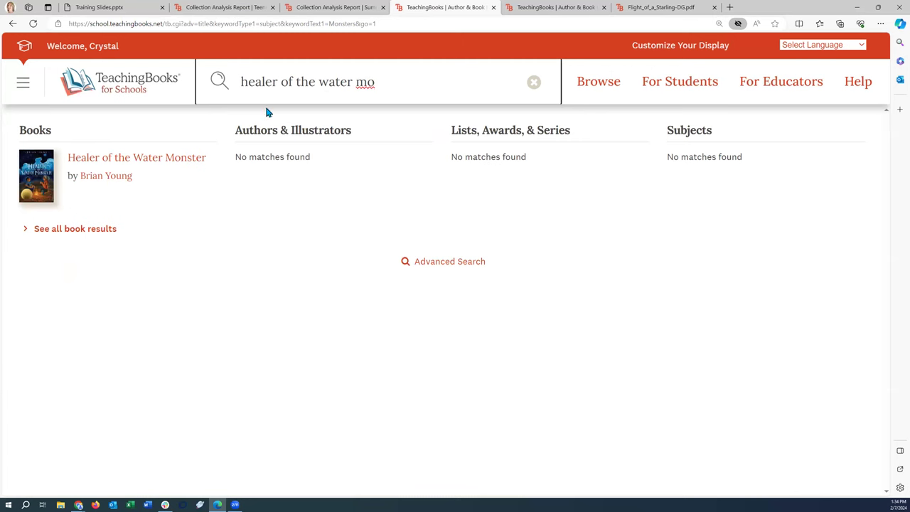
{"action": "left_click", "coordinate": [120, 158]}
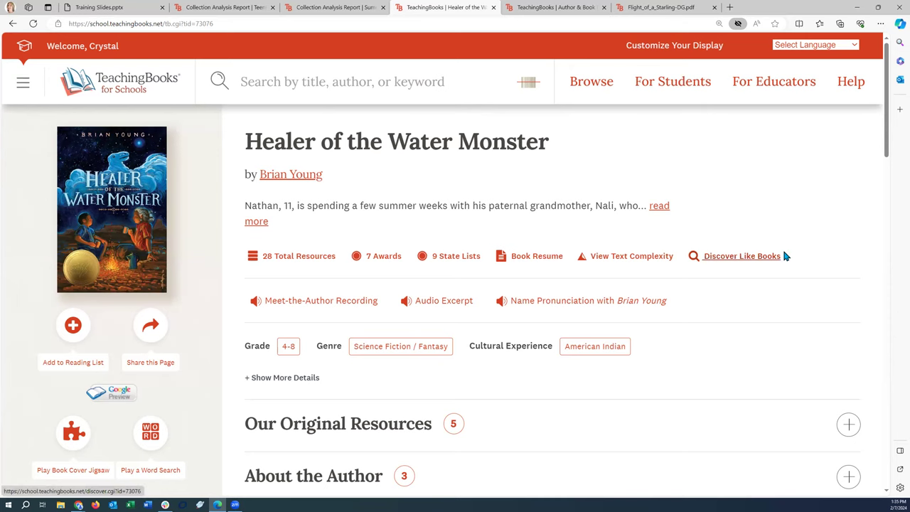
{"action": "left_click", "coordinate": [736, 260]}
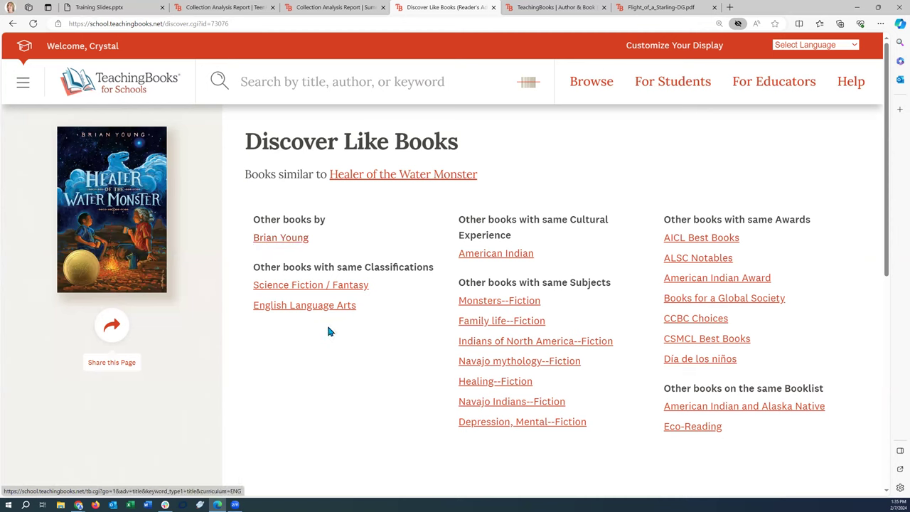
{"action": "left_click", "coordinate": [496, 302]}
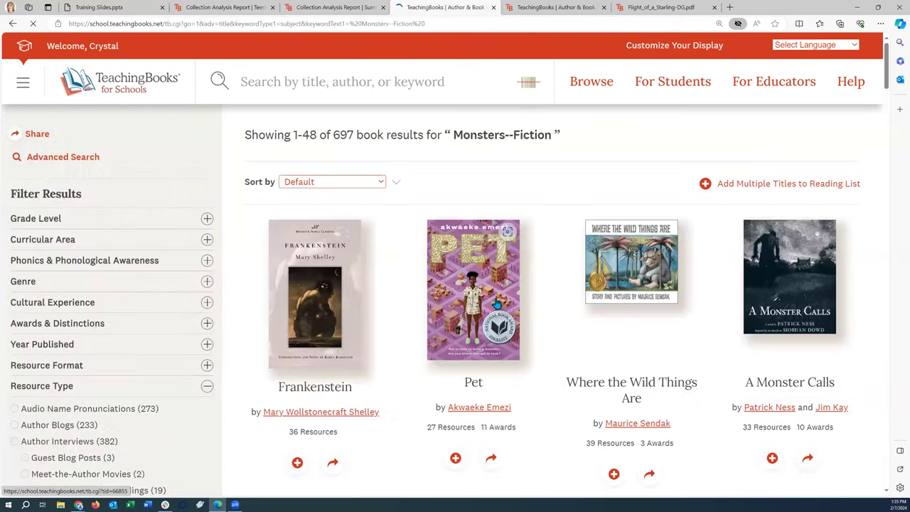
- Filter the Monsters--Fiction results to grade level 4-8 and books published in the past three years, 2021-2024
{"action": "left_click", "coordinate": [207, 220]}
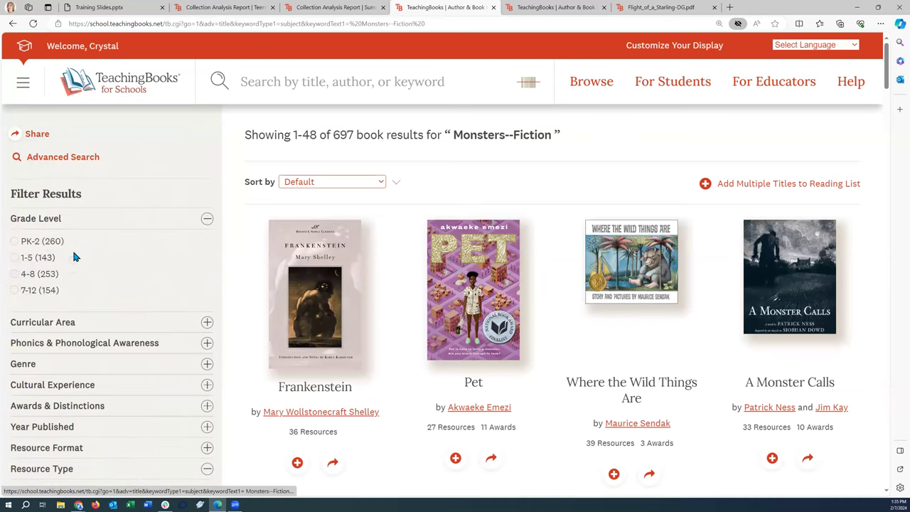
{"action": "left_click", "coordinate": [14, 274]}
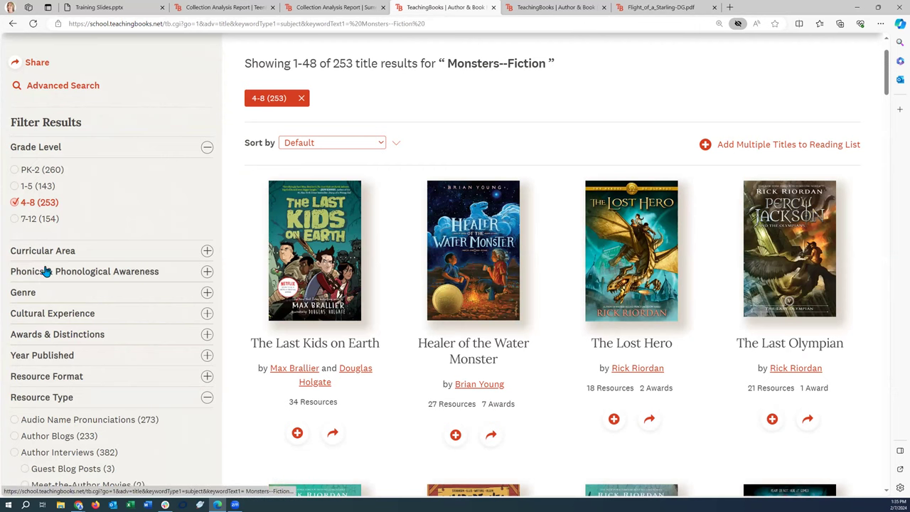
{"action": "left_click", "coordinate": [207, 356]}
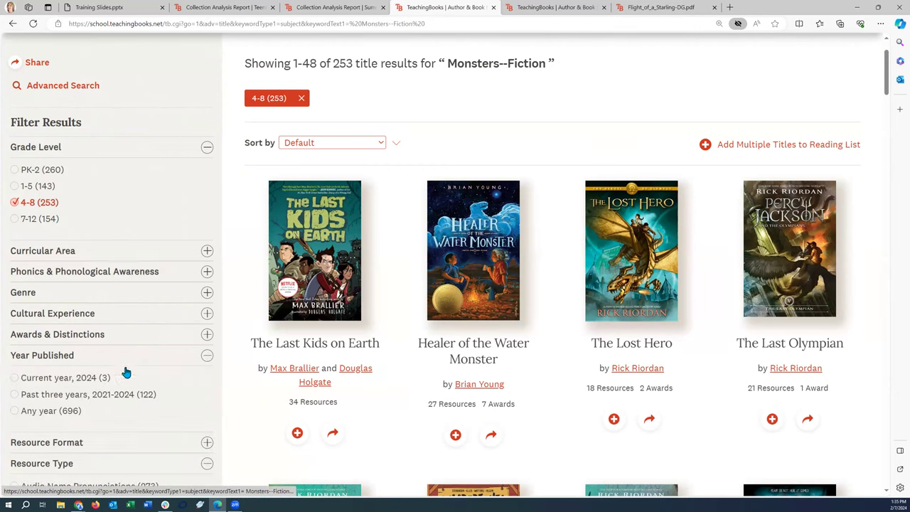
{"action": "left_click", "coordinate": [15, 395]}
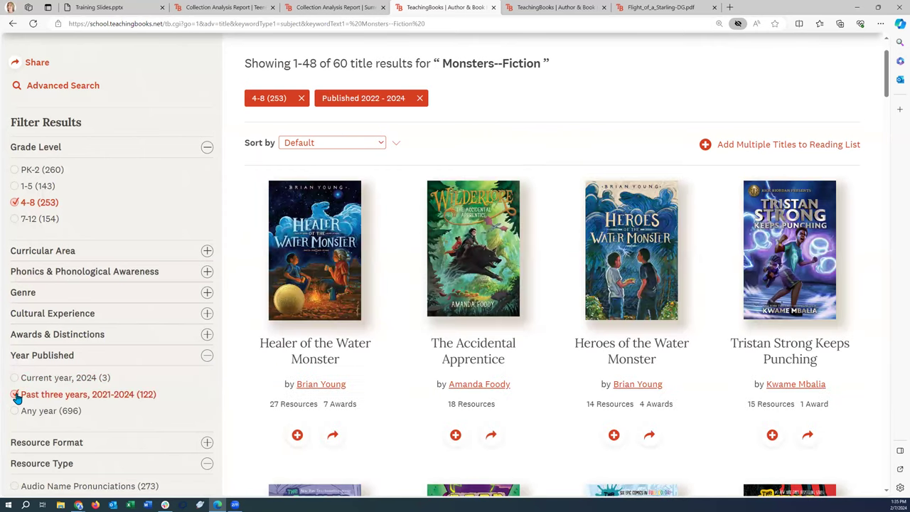
- Try limiting the filtered results to titles with Meet-the-Author Recordings and remove that filter again
{"action": "scroll", "coordinate": [480, 81], "scroll_direction": "up", "scroll_amount": 1}
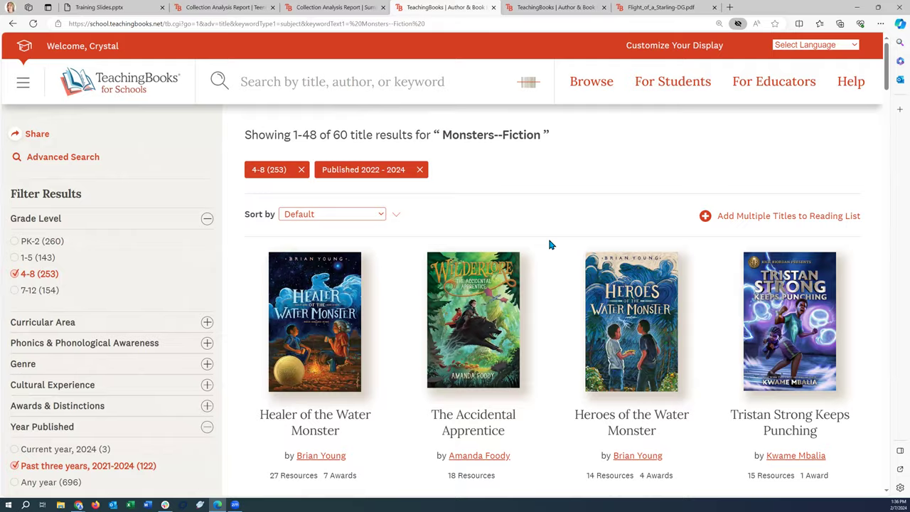
{"action": "scroll", "coordinate": [549, 245], "scroll_direction": "down", "scroll_amount": 1}
{"action": "scroll", "coordinate": [547, 235], "scroll_direction": "down", "scroll_amount": 2}
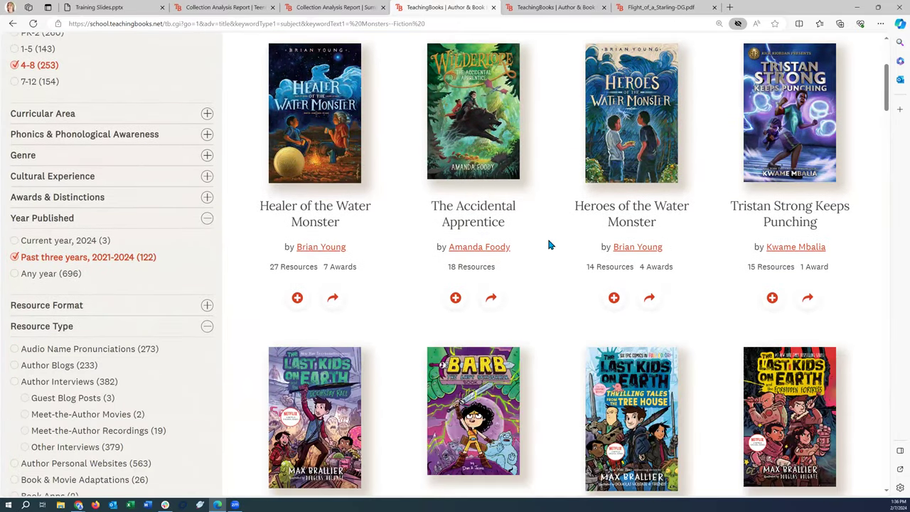
{"action": "scroll", "coordinate": [546, 236], "scroll_direction": "down", "scroll_amount": 1}
{"action": "scroll", "coordinate": [196, 193], "scroll_direction": "down", "scroll_amount": 2}
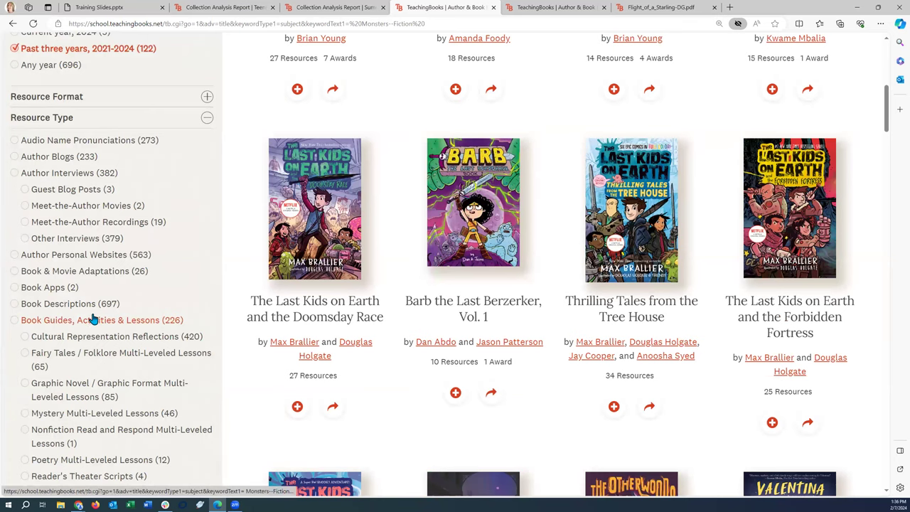
{"action": "left_click", "coordinate": [23, 223]}
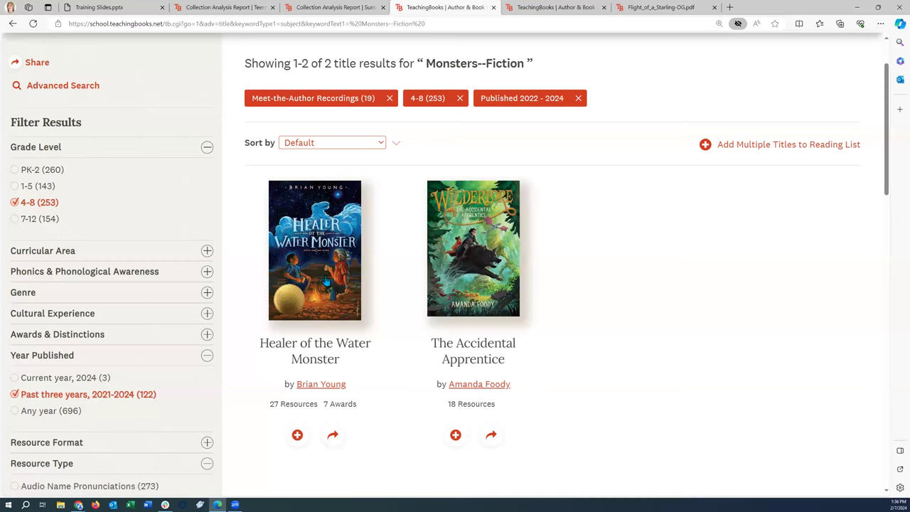
{"action": "left_click", "coordinate": [390, 98]}
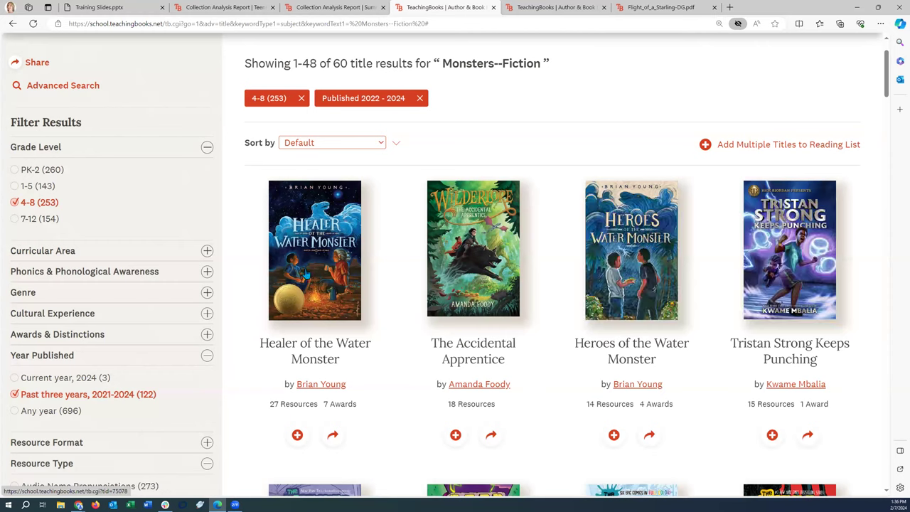
- Add all the displayed titles to a new custom reading list named Monsters and view the list
{"action": "left_click", "coordinate": [760, 146]}
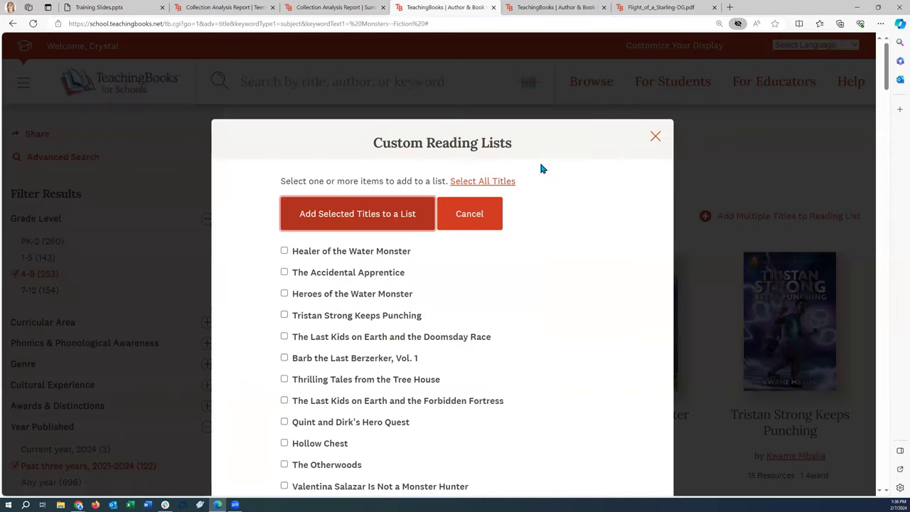
{"action": "left_click", "coordinate": [479, 184]}
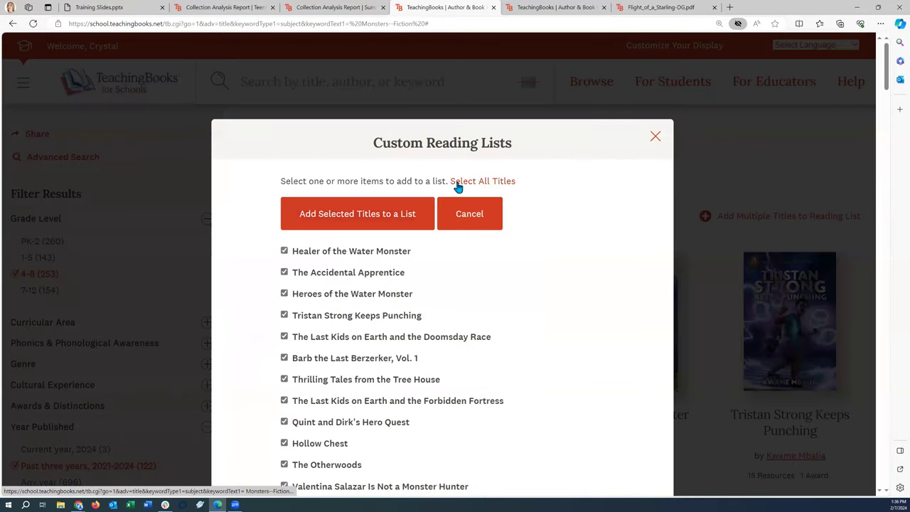
{"action": "left_click", "coordinate": [342, 213]}
{"action": "left_click", "coordinate": [285, 209]}
{"action": "left_click", "coordinate": [319, 265]}
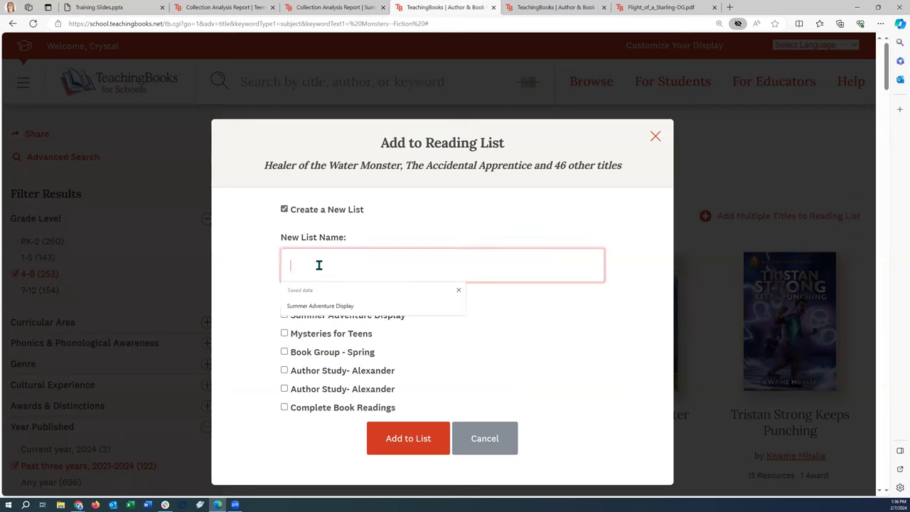
{"action": "type", "text": "Monsters"}
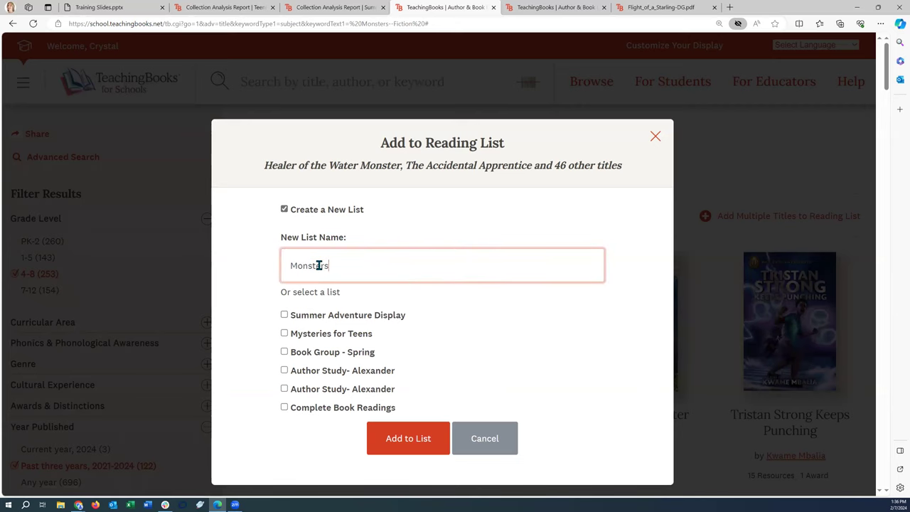
{"action": "left_click", "coordinate": [410, 441]}
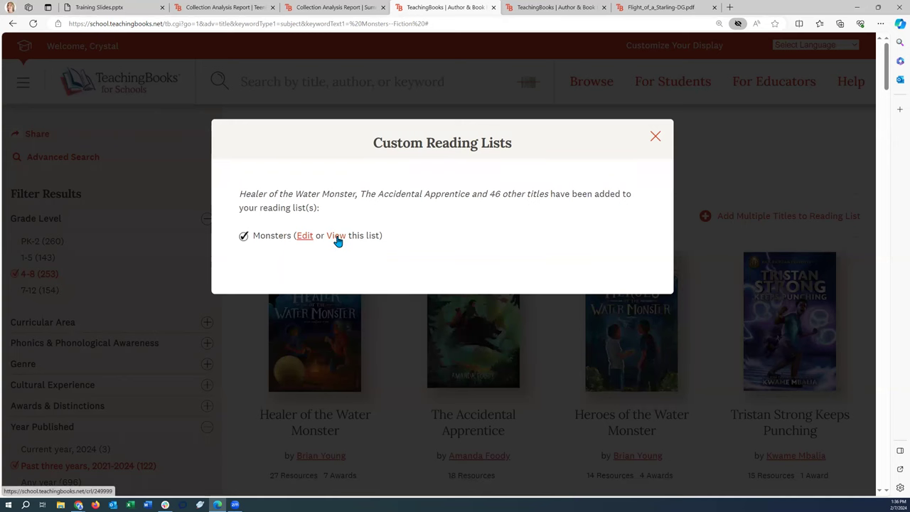
{"action": "left_click", "coordinate": [337, 239]}
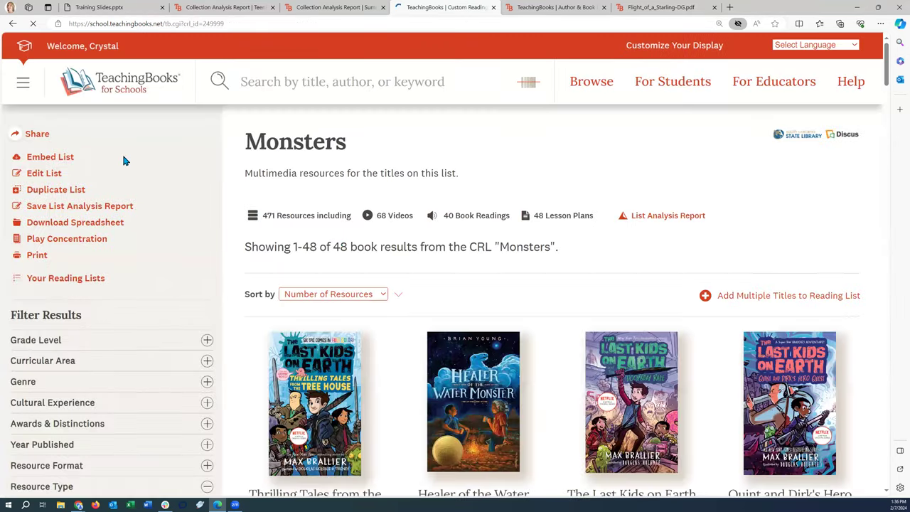
- Open the shareable QR code bookmark for the Monsters list, examine it and return to the list
{"action": "left_click", "coordinate": [33, 135]}
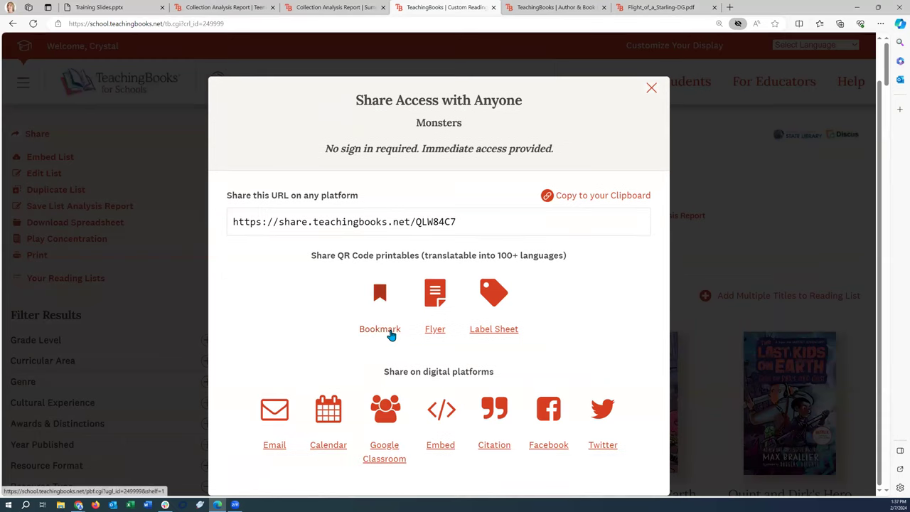
{"action": "left_click", "coordinate": [390, 332]}
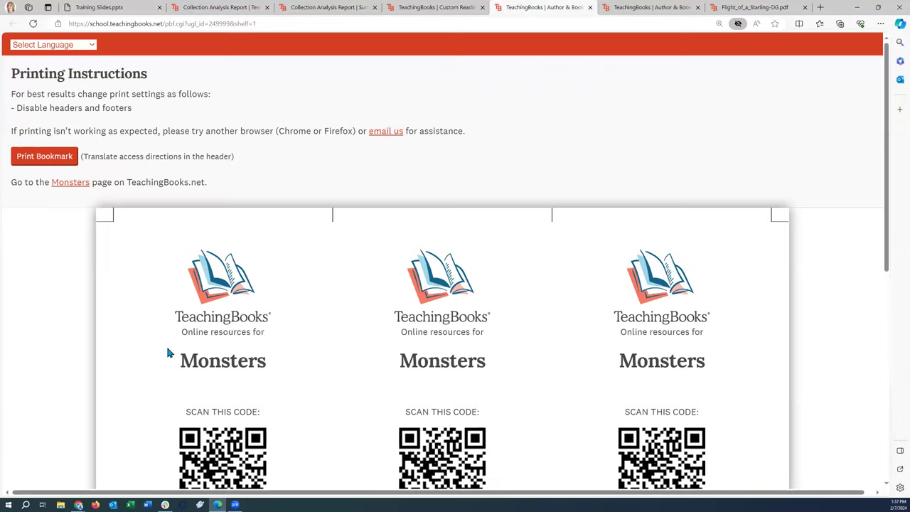
{"action": "scroll", "coordinate": [232, 357], "scroll_direction": "down", "scroll_amount": 3}
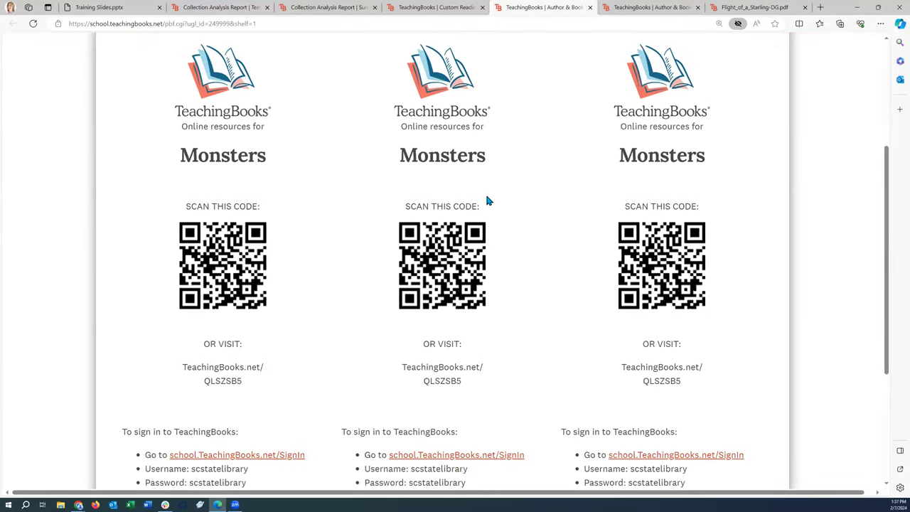
{"action": "left_click", "coordinate": [437, 9]}
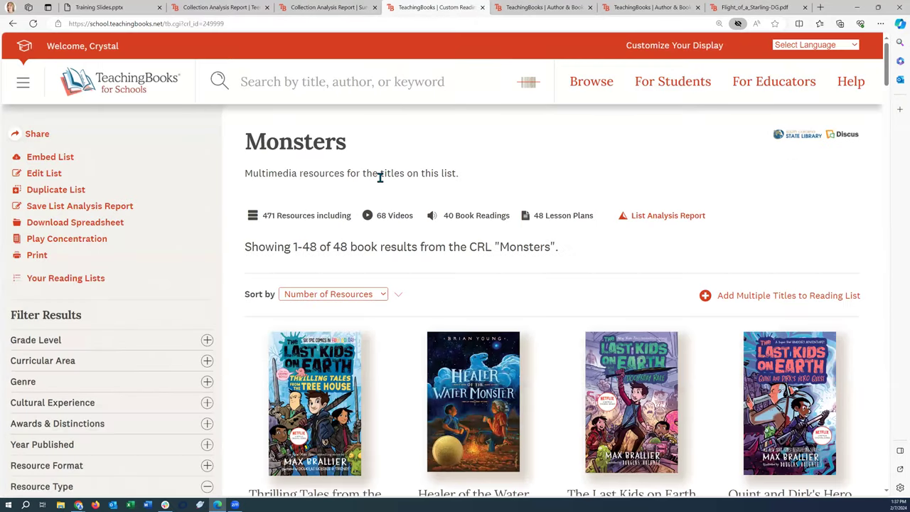
- Open Healer of the Water Monster from the list and view its Discover Like Books options
{"action": "scroll", "coordinate": [386, 177], "scroll_direction": "down", "scroll_amount": 2}
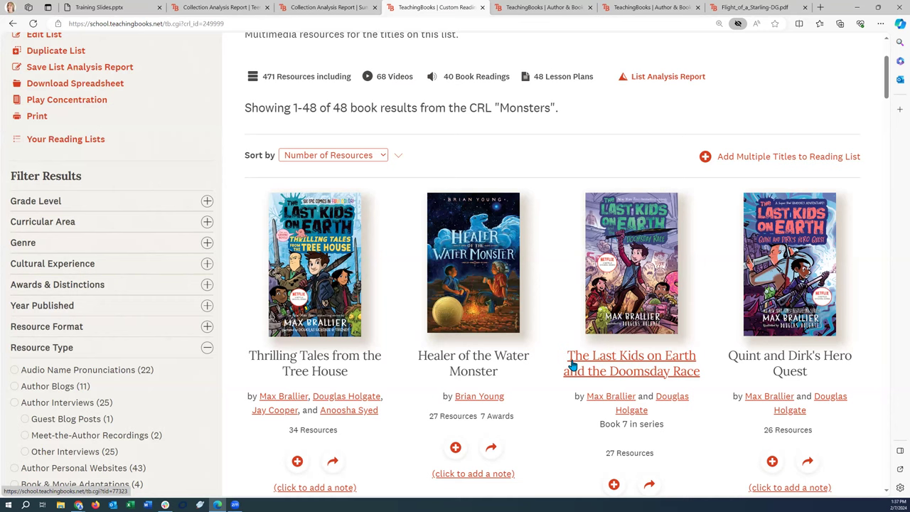
{"action": "left_click", "coordinate": [466, 361]}
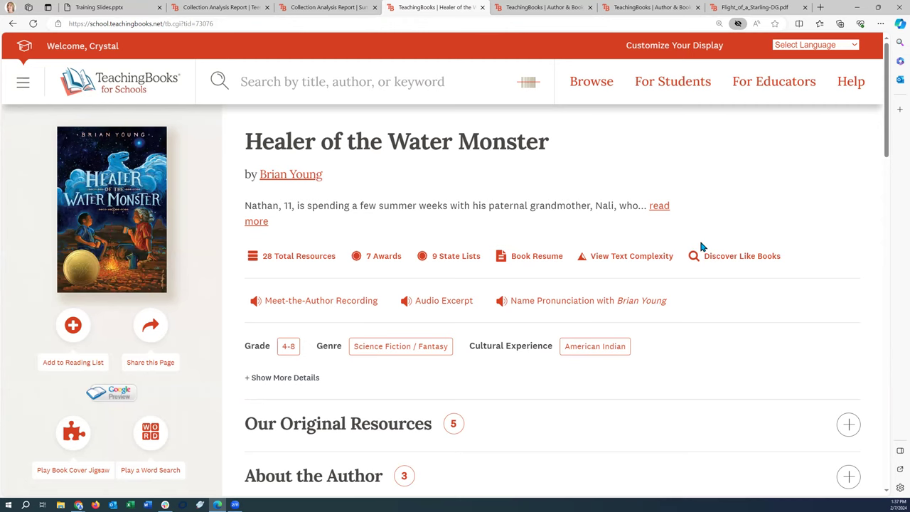
{"action": "left_click", "coordinate": [738, 260]}
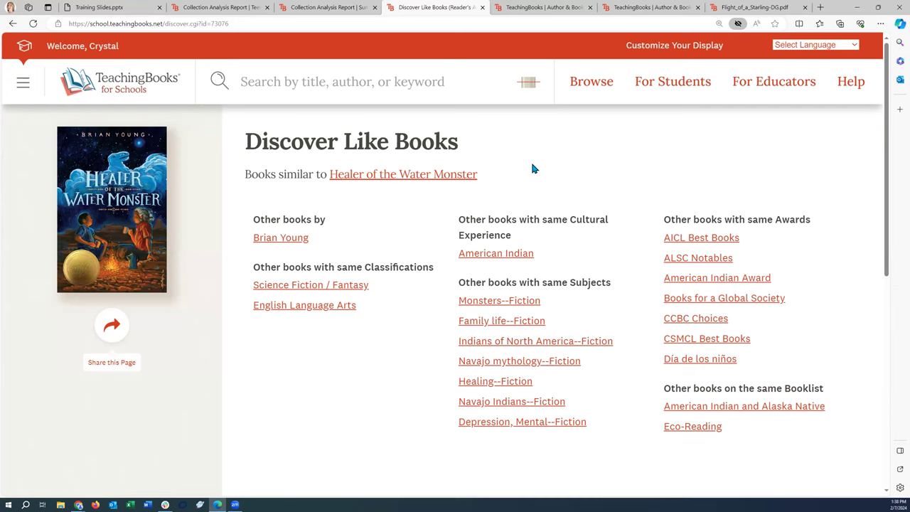
- Open the Video Tutorials page of Help & Support and look over the available tutorials
{"action": "left_click", "coordinate": [850, 82]}
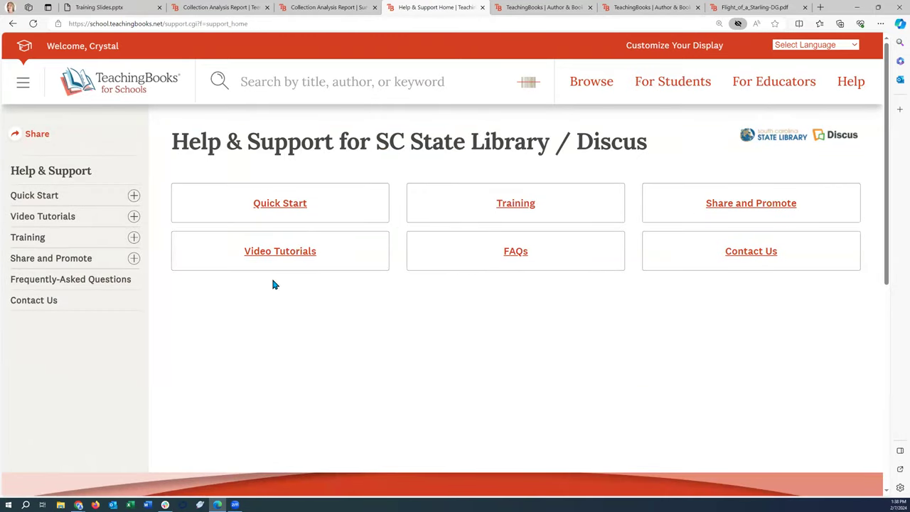
{"action": "left_click", "coordinate": [263, 254]}
{"action": "scroll", "coordinate": [260, 256], "scroll_direction": "down", "scroll_amount": 1}
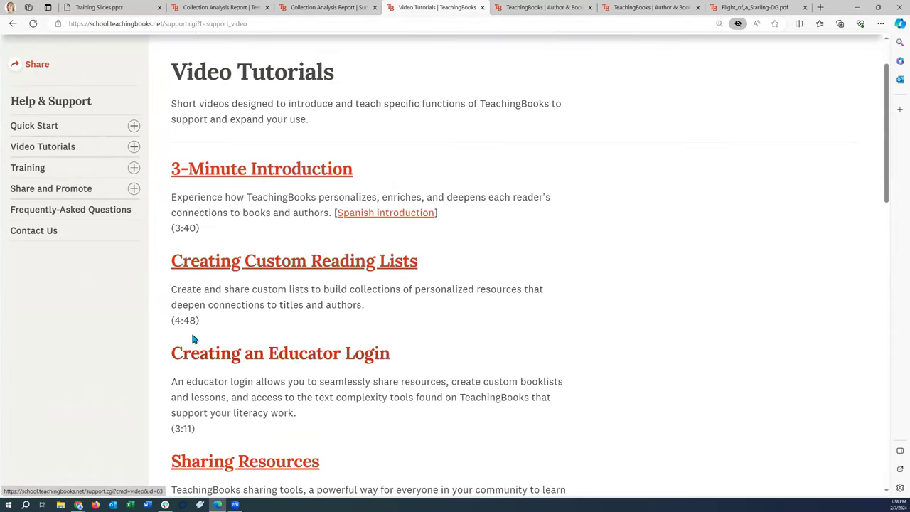
{"action": "scroll", "coordinate": [312, 264], "scroll_direction": "up", "scroll_amount": 1}
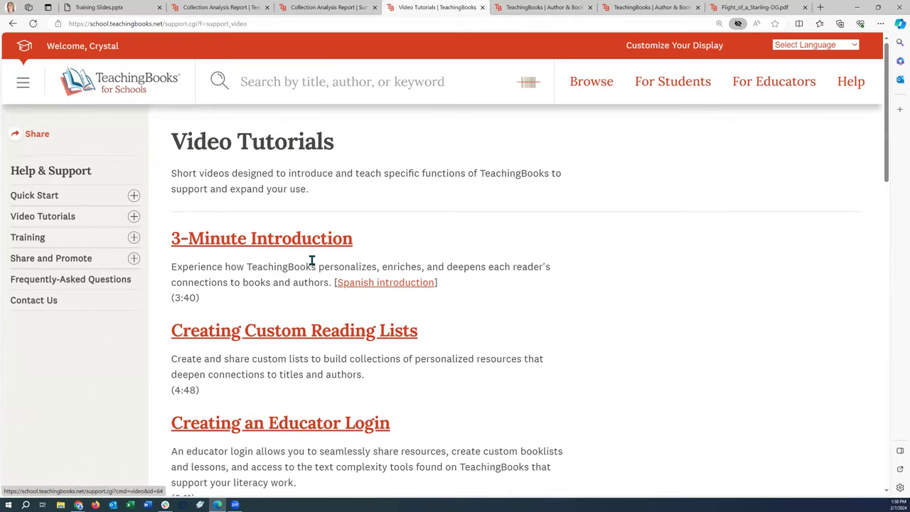
- Search for "summer" and open the featured Summer Reading Programs page
{"action": "left_click", "coordinate": [259, 86]}
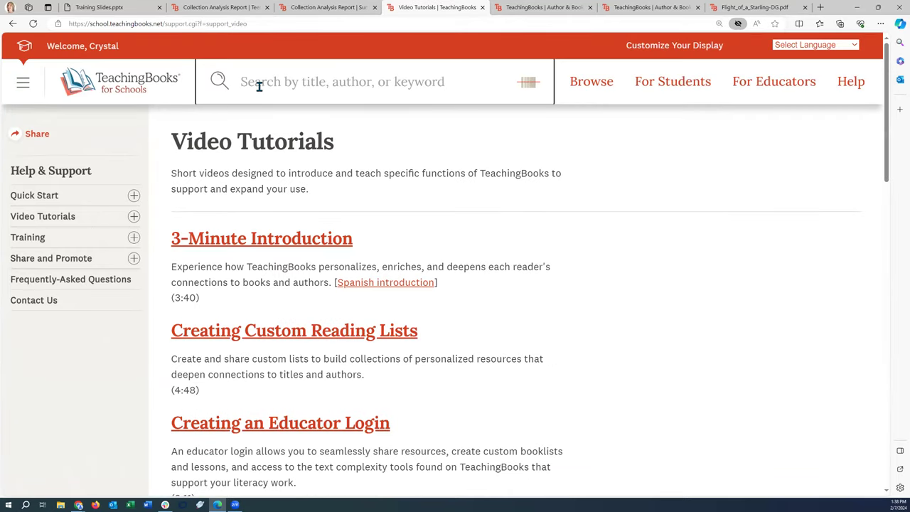
{"action": "type", "text": "summer"}
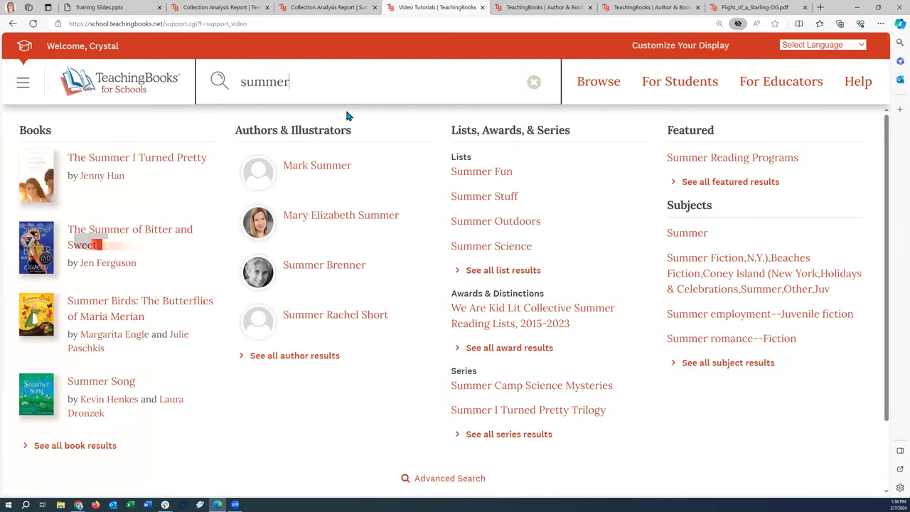
{"action": "left_click", "coordinate": [740, 159]}
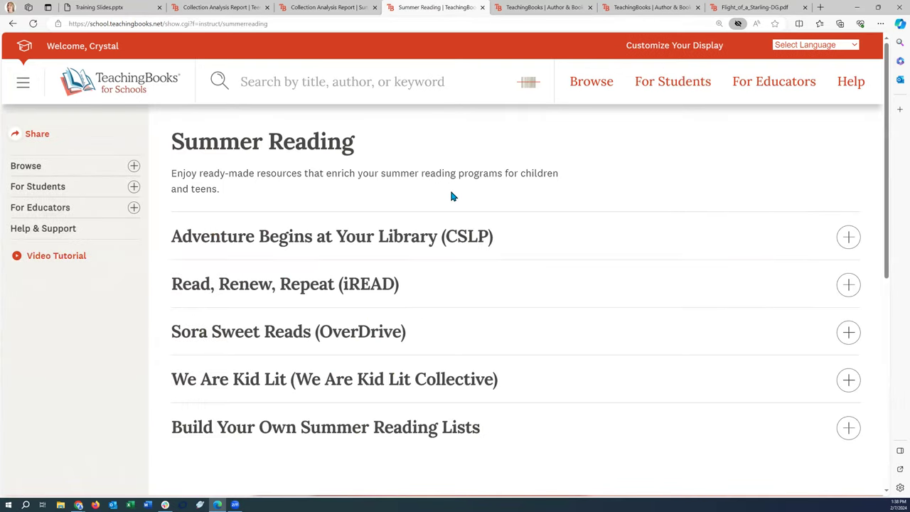
- Open the Two-Minute Takeaways page from the Video Tutorials in Help & Support and look over its list of short videos
{"action": "left_click", "coordinate": [855, 84]}
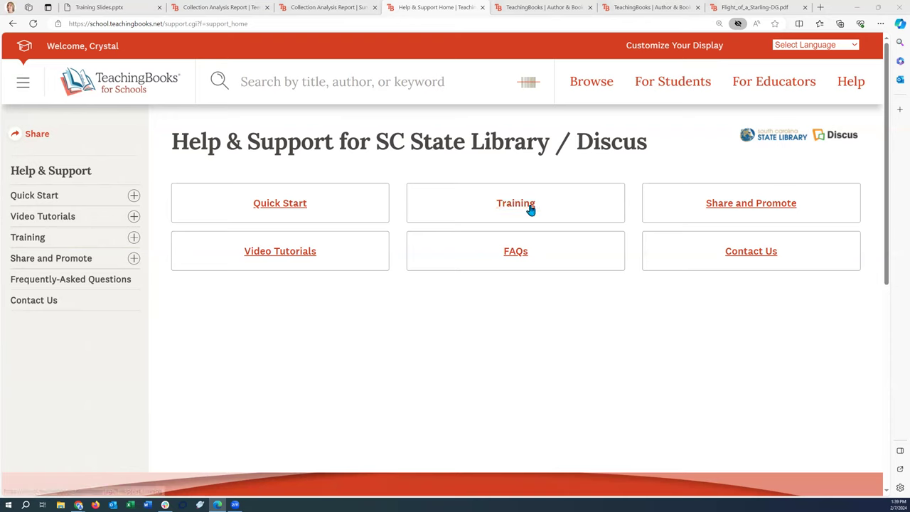
{"action": "left_click", "coordinate": [303, 252]}
{"action": "scroll", "coordinate": [302, 252], "scroll_direction": "down", "scroll_amount": 4}
{"action": "scroll", "coordinate": [302, 252], "scroll_direction": "down", "scroll_amount": 5}
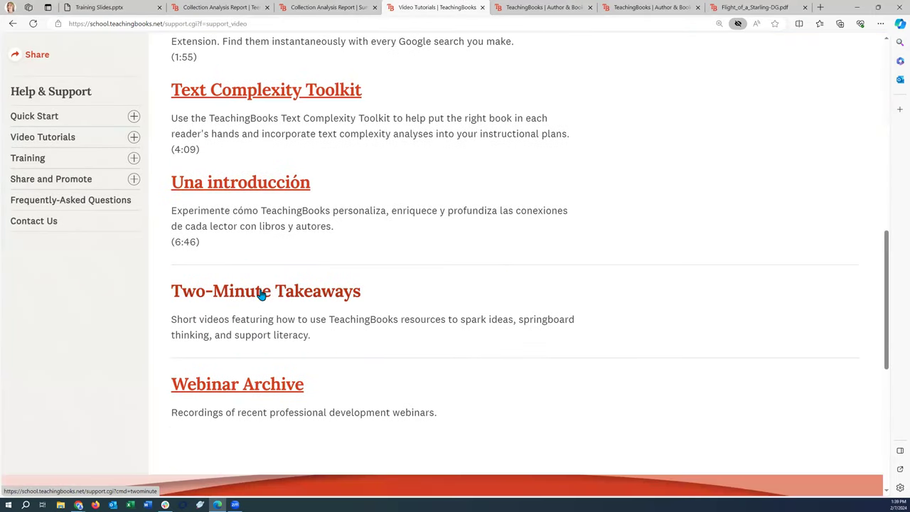
{"action": "left_click", "coordinate": [262, 292]}
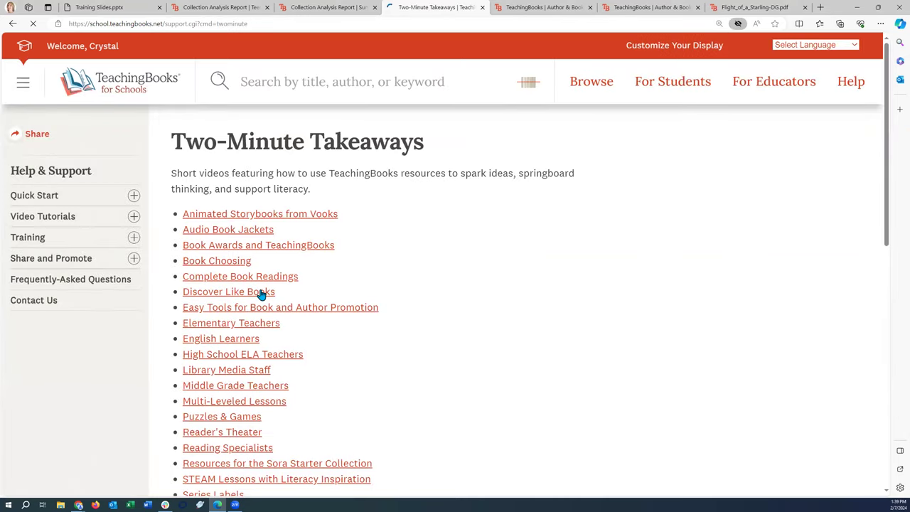
{"action": "scroll", "coordinate": [261, 293], "scroll_direction": "down", "scroll_amount": 1}
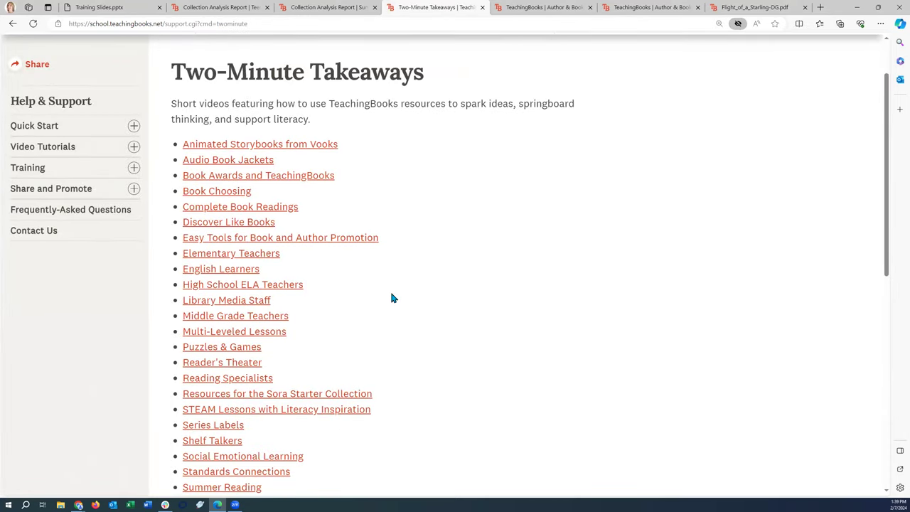
{"action": "scroll", "coordinate": [391, 297], "scroll_direction": "down", "scroll_amount": 1}
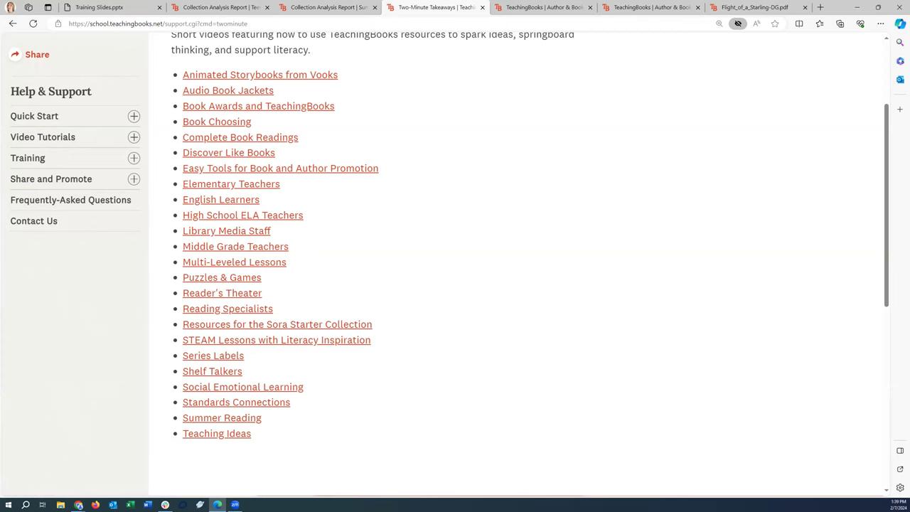
{"action": "scroll", "coordinate": [369, 132], "scroll_direction": "up", "scroll_amount": 2}
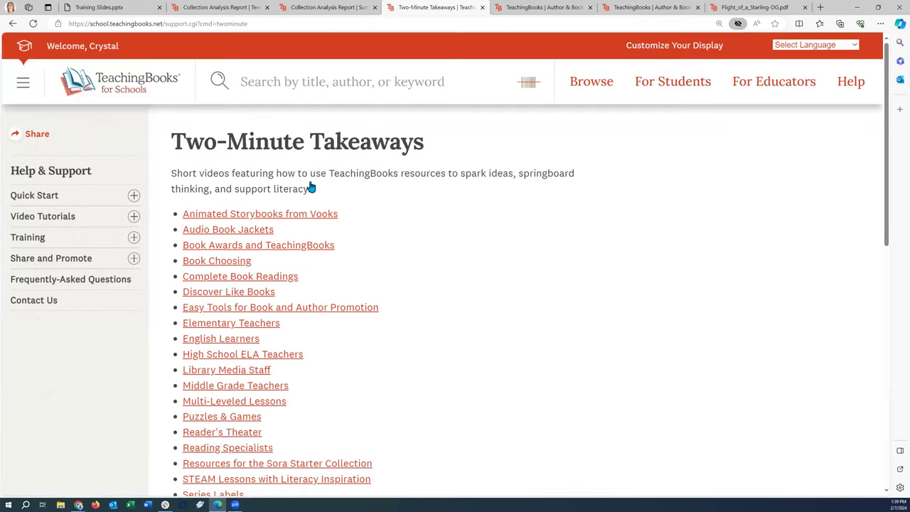